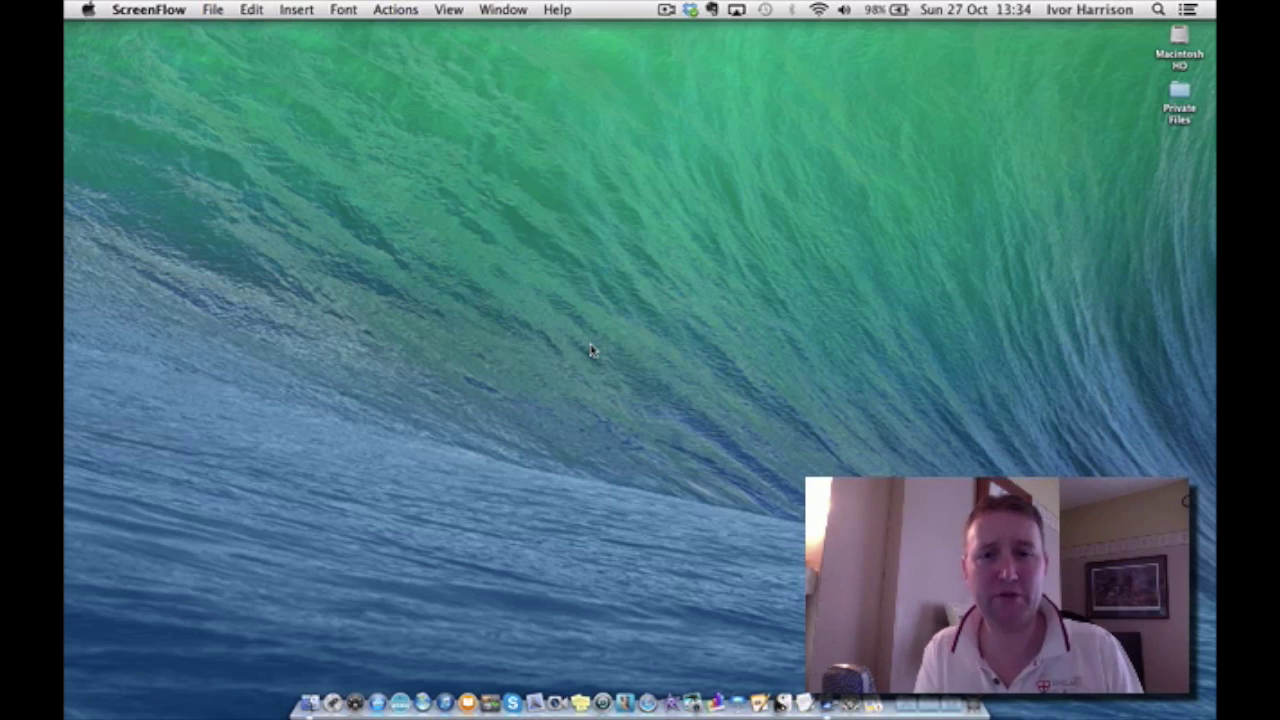
- Switch to HootSuite and open the Publisher's scheduled messages
{"action": "left_click", "coordinate": [622, 685]}
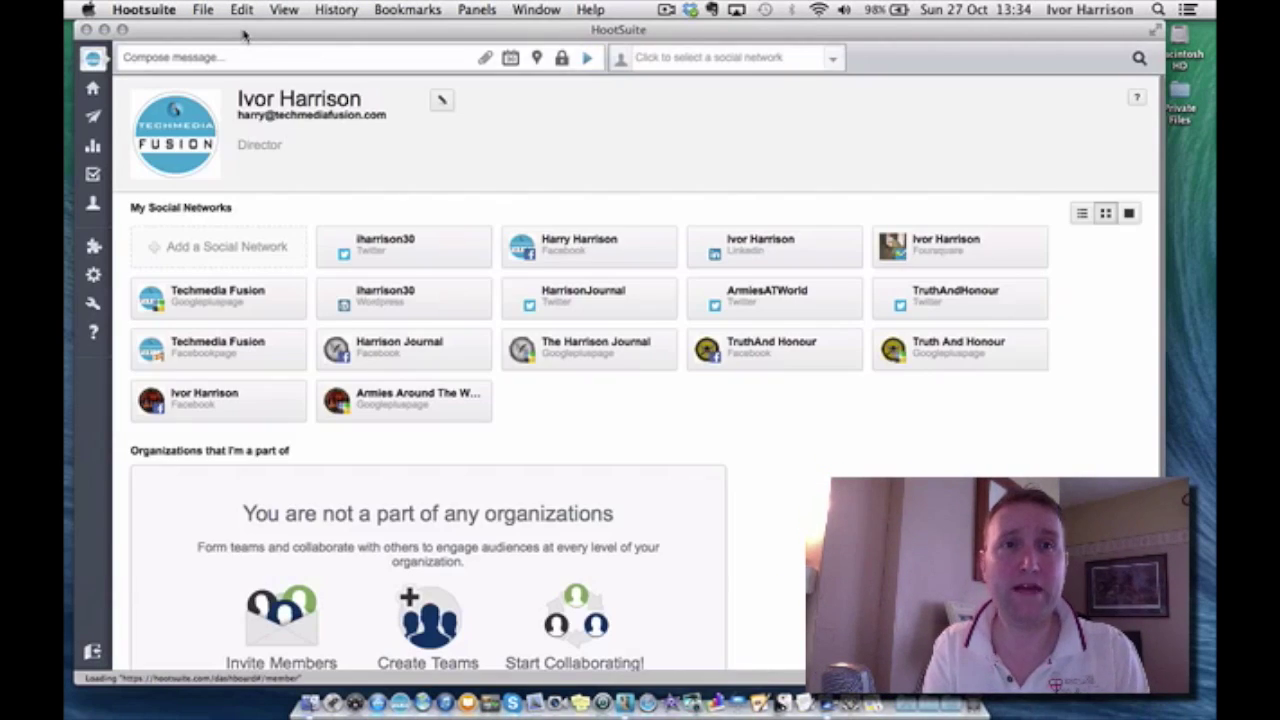
{"action": "left_click_drag", "start_coordinate": [243, 35], "coordinate": [271, 37]}
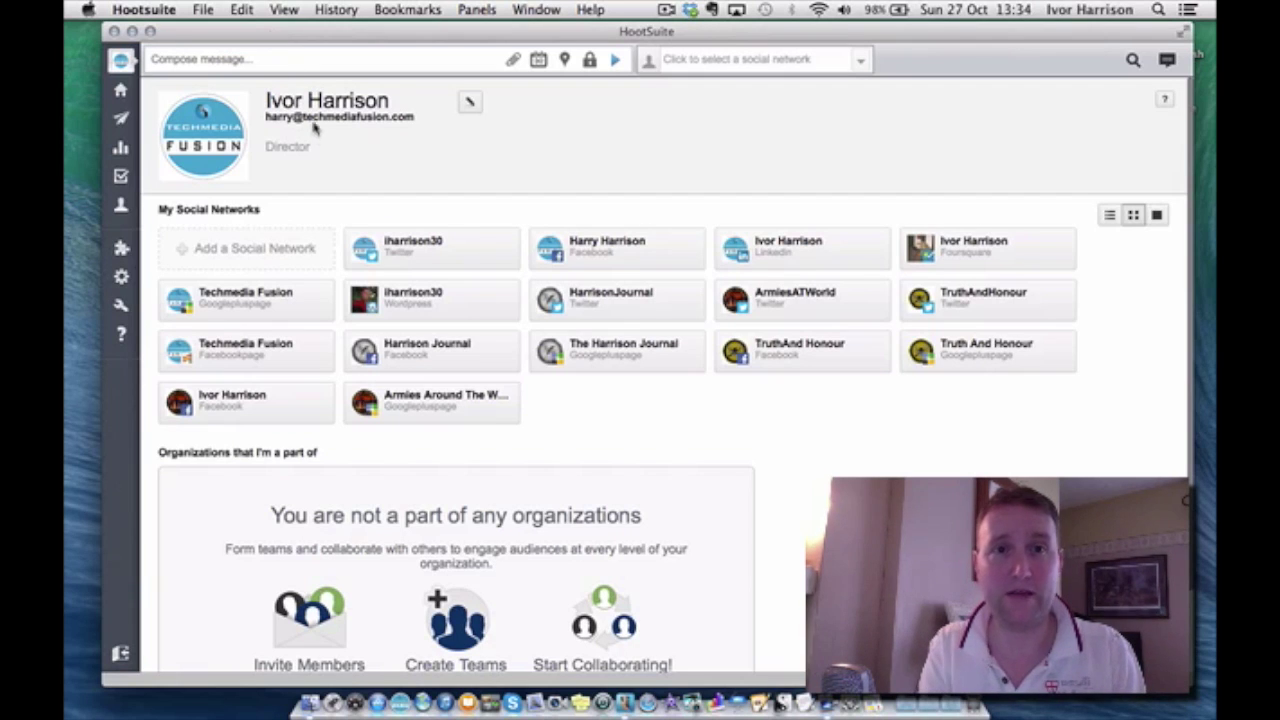
{"action": "mouse_move", "coordinate": [366, 248]}
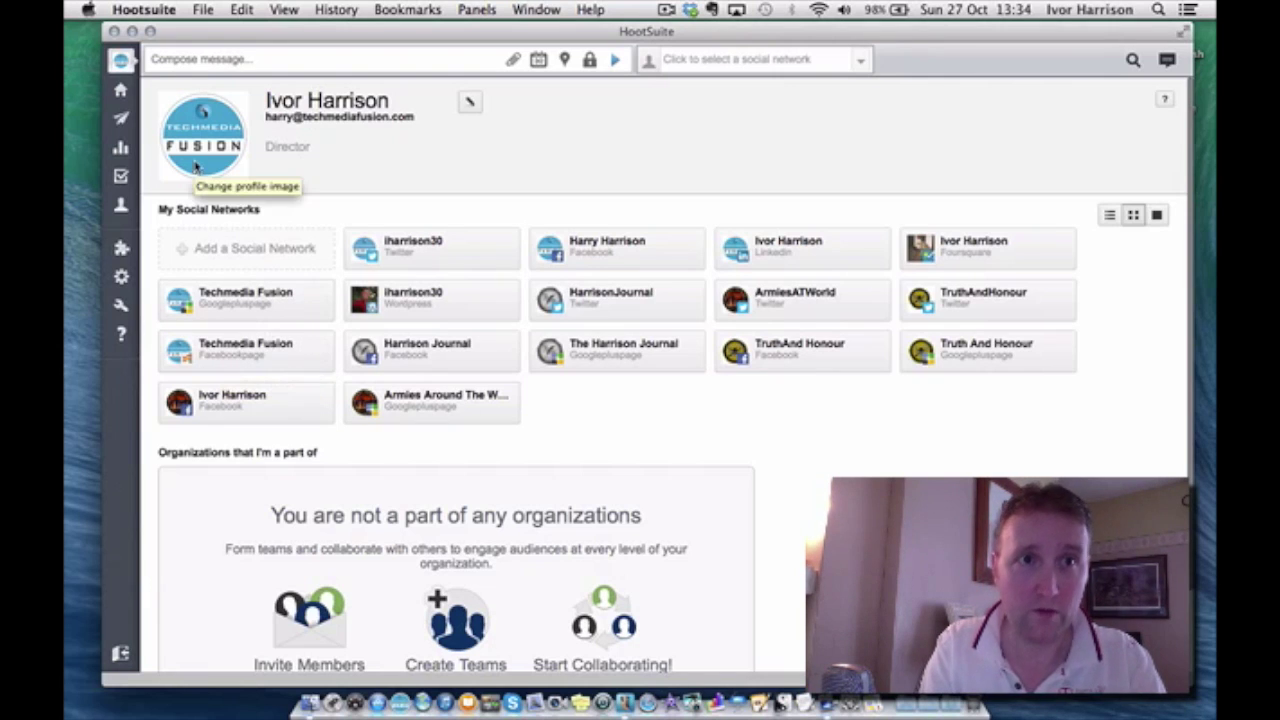
{"action": "mouse_move", "coordinate": [128, 120]}
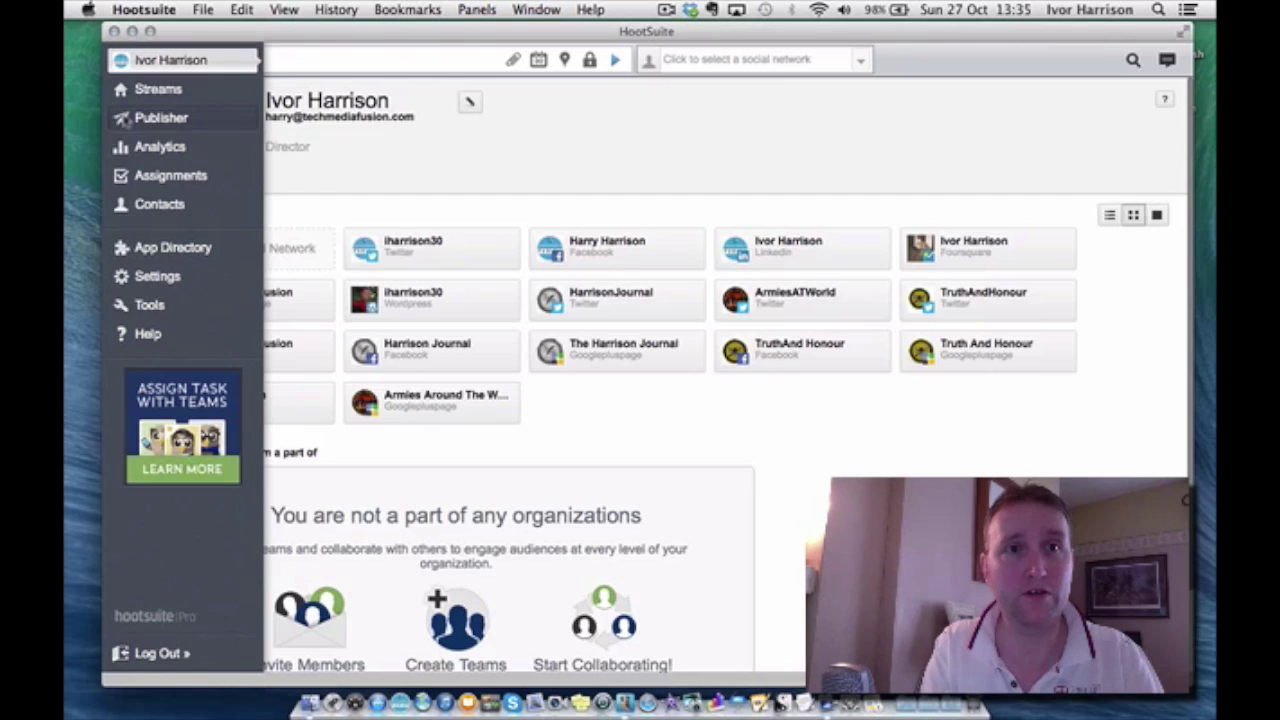
{"action": "left_click", "coordinate": [121, 117]}
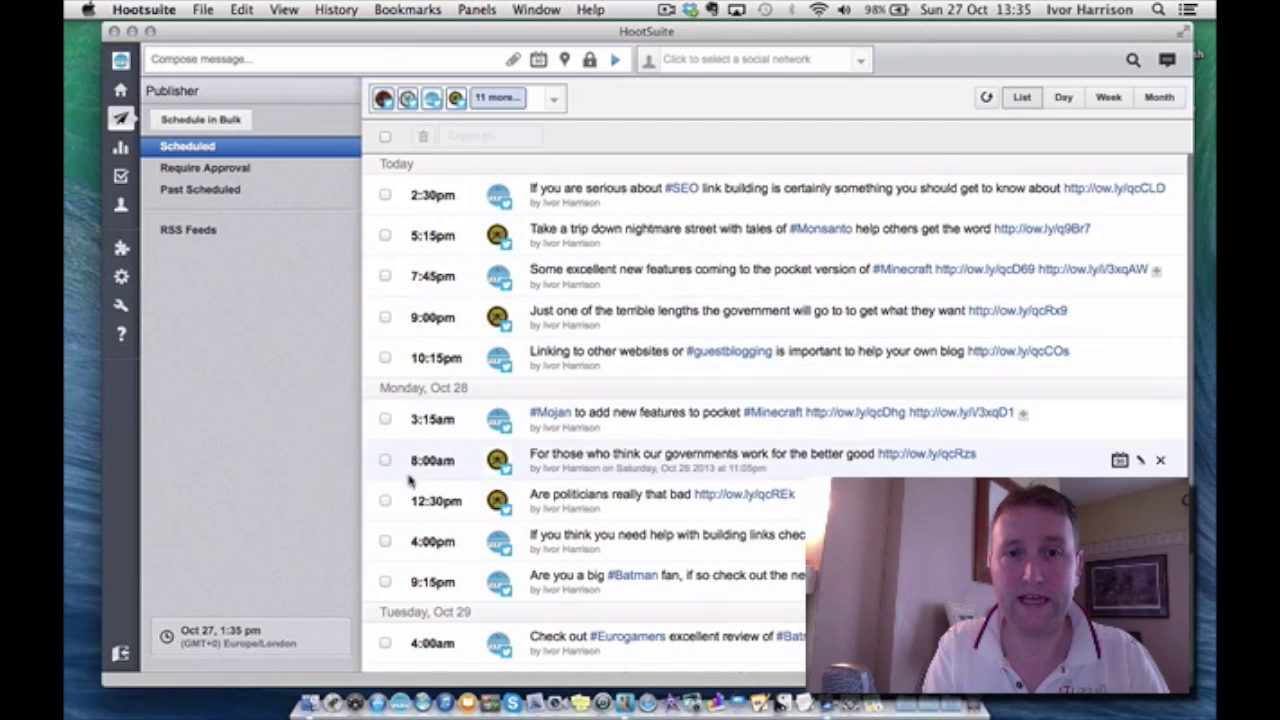
- Review the scheduled messages in list, day and month form, and switch the Publisher calendar to the week view
{"action": "scroll", "coordinate": [408, 482], "scroll_direction": "down", "scroll_amount": 5}
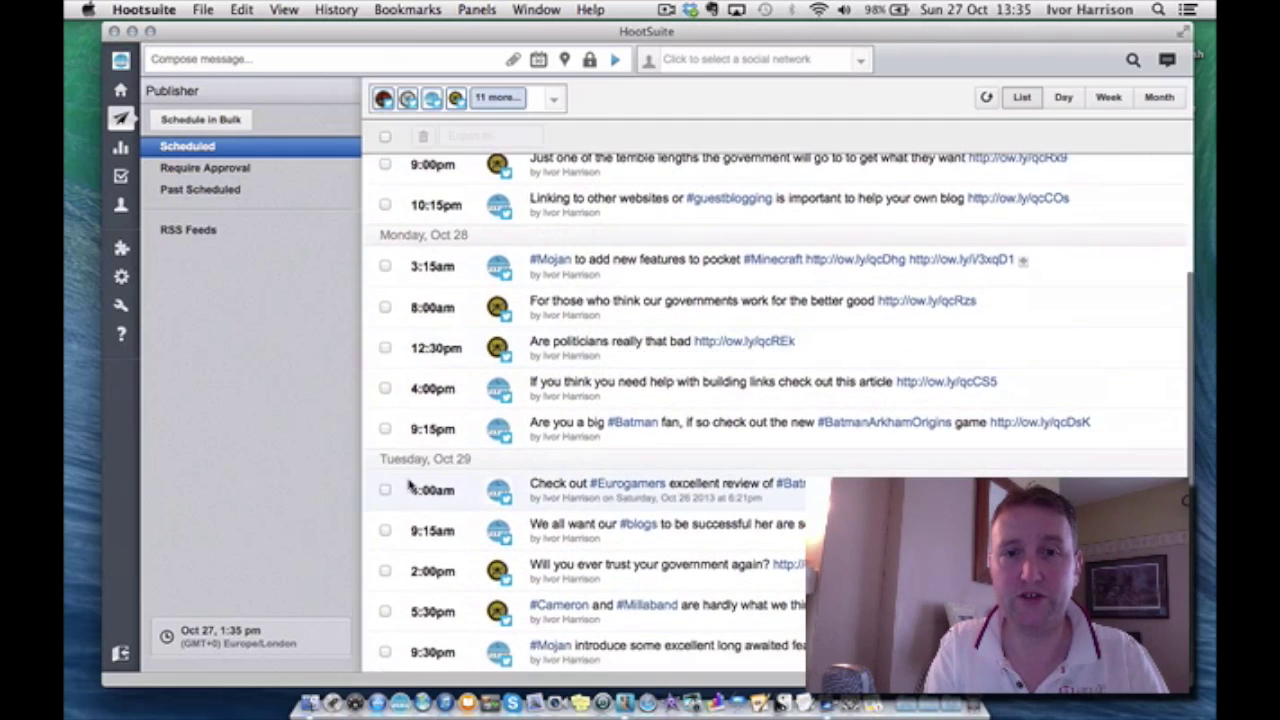
{"action": "scroll", "coordinate": [600, 450], "scroll_direction": "up", "scroll_amount": 5}
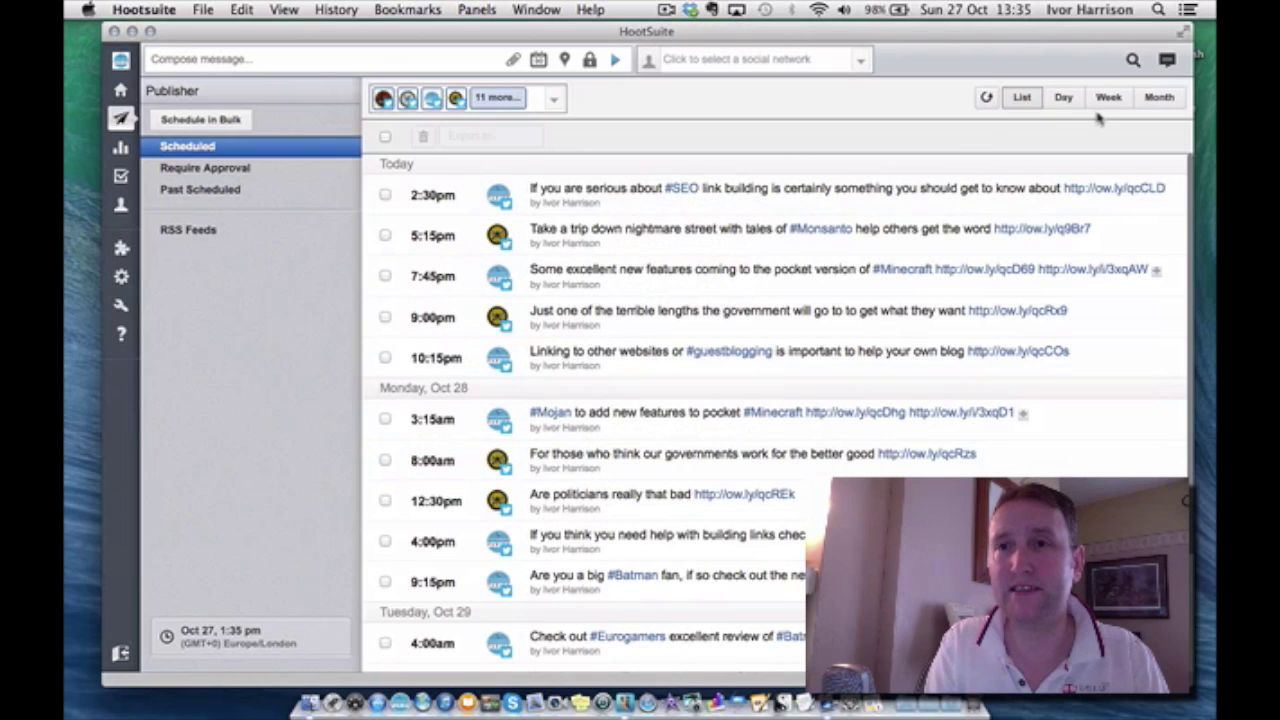
{"action": "left_click", "coordinate": [1066, 99]}
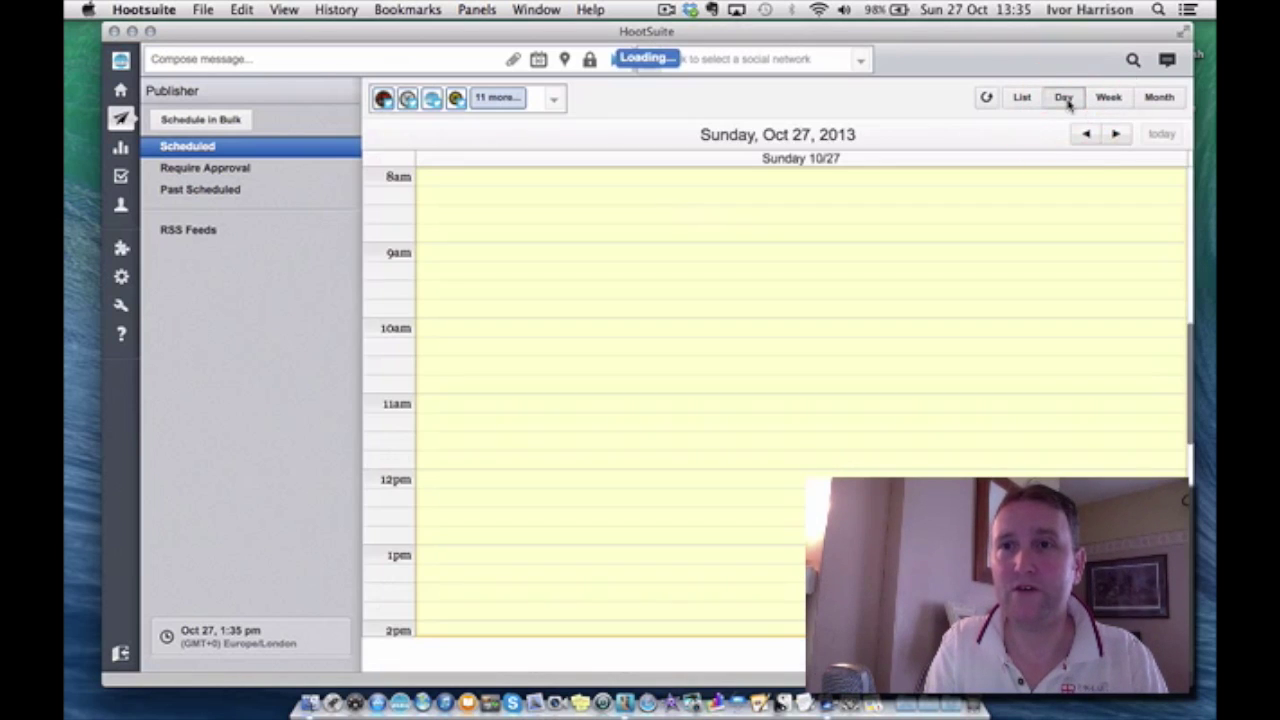
{"action": "left_click", "coordinate": [1108, 99]}
{"action": "left_click", "coordinate": [1160, 98]}
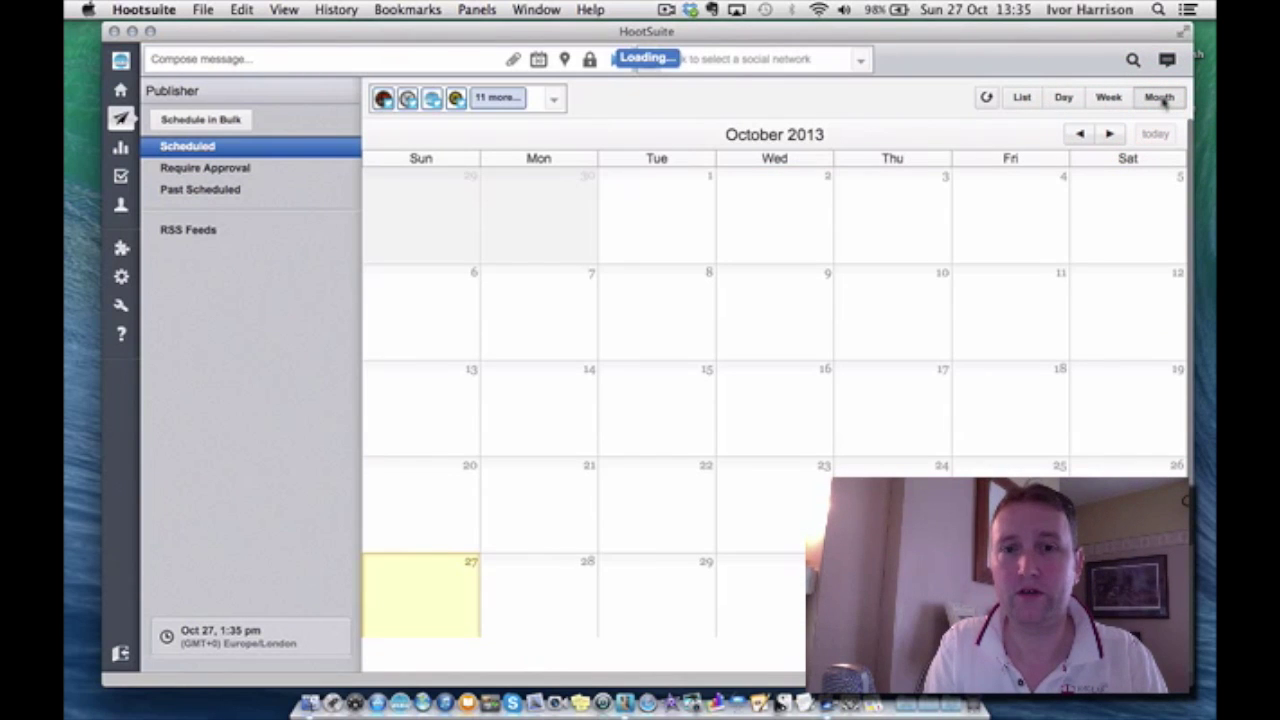
{"action": "left_click", "coordinate": [1108, 99]}
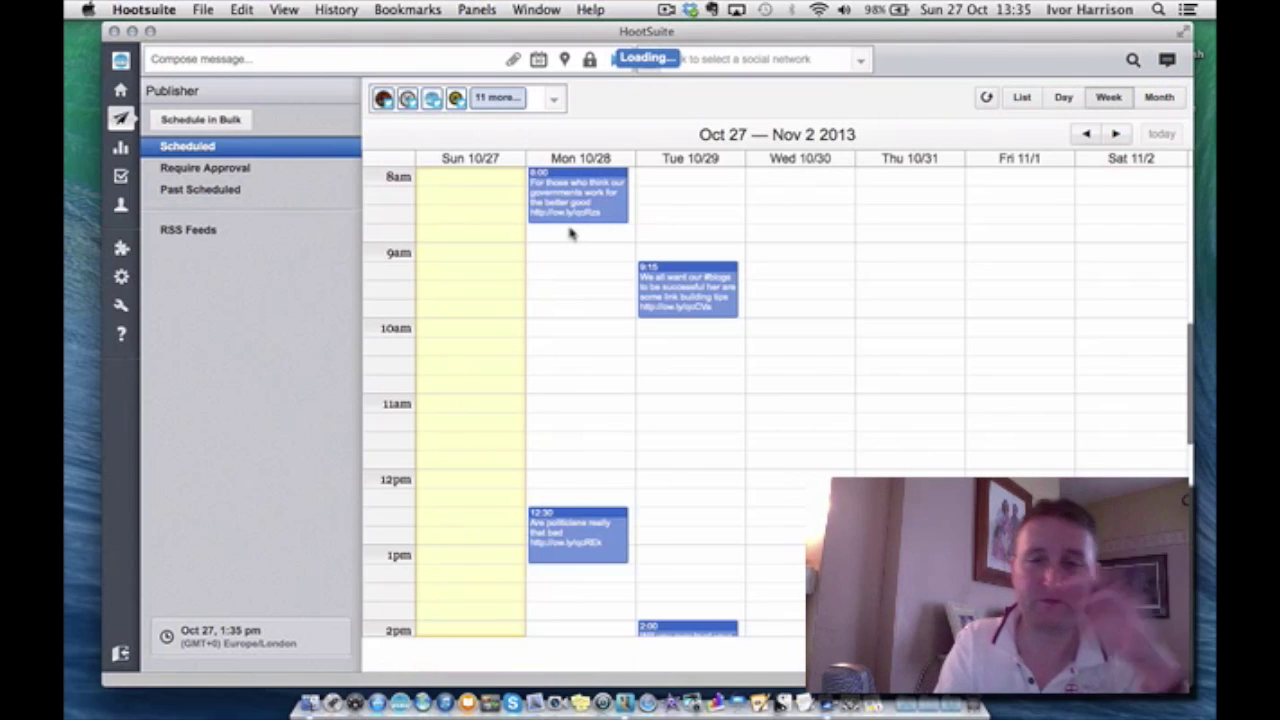
- Start a new scheduled message from the empty 6:45 PM slot on Monday 10/28 in the week calendar
{"action": "scroll", "coordinate": [577, 293], "scroll_direction": "down", "scroll_amount": 1}
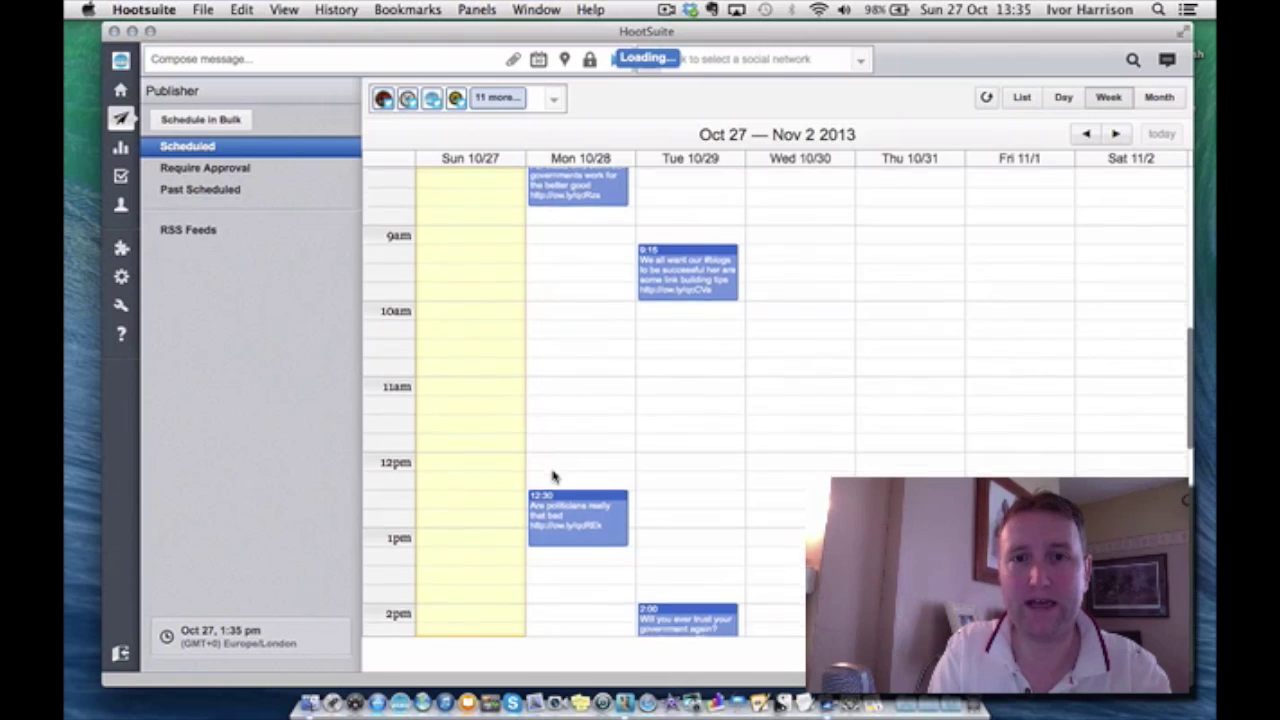
{"action": "scroll", "coordinate": [550, 467], "scroll_direction": "down", "scroll_amount": 5}
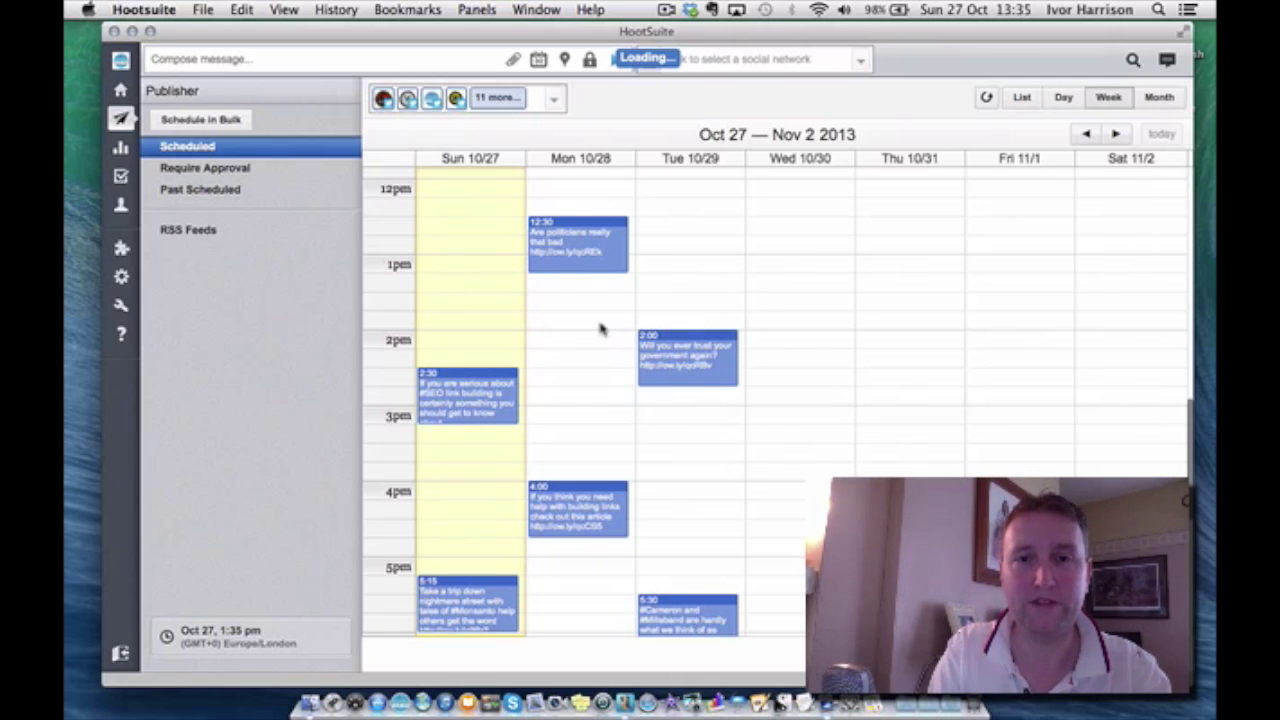
{"action": "scroll", "coordinate": [605, 334], "scroll_direction": "down", "scroll_amount": 5}
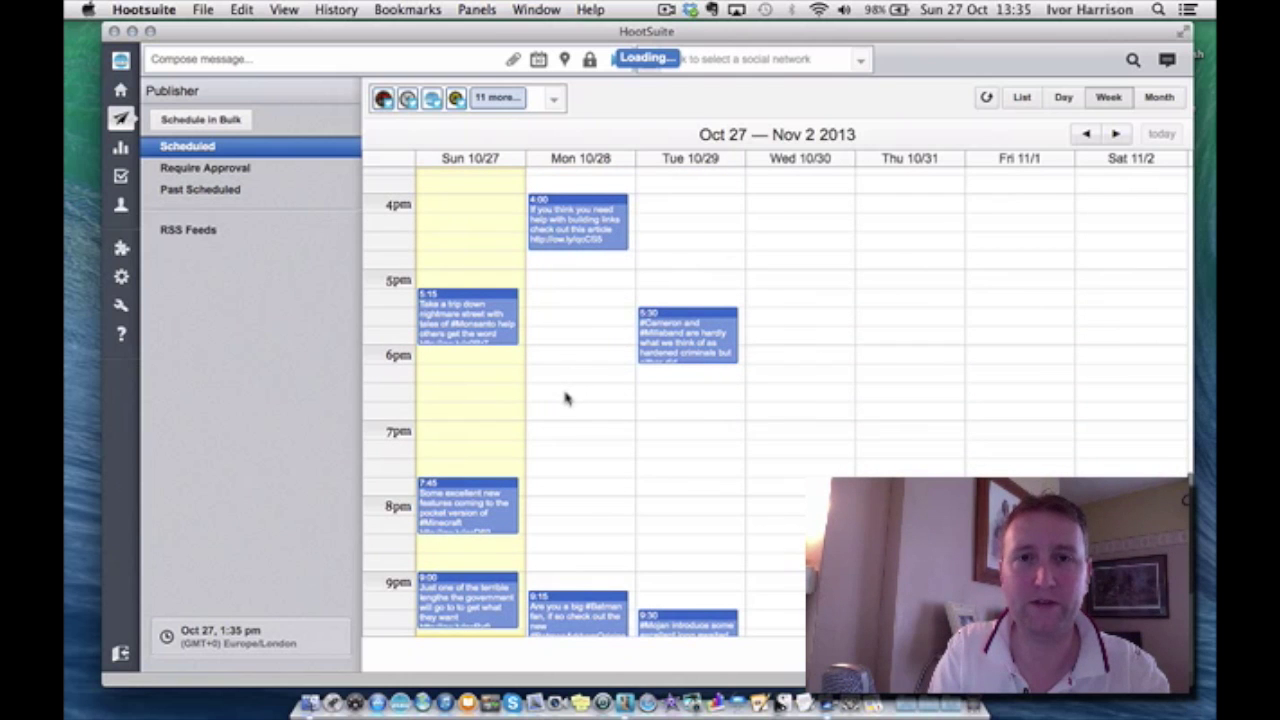
{"action": "scroll", "coordinate": [565, 399], "scroll_direction": "up", "scroll_amount": 5}
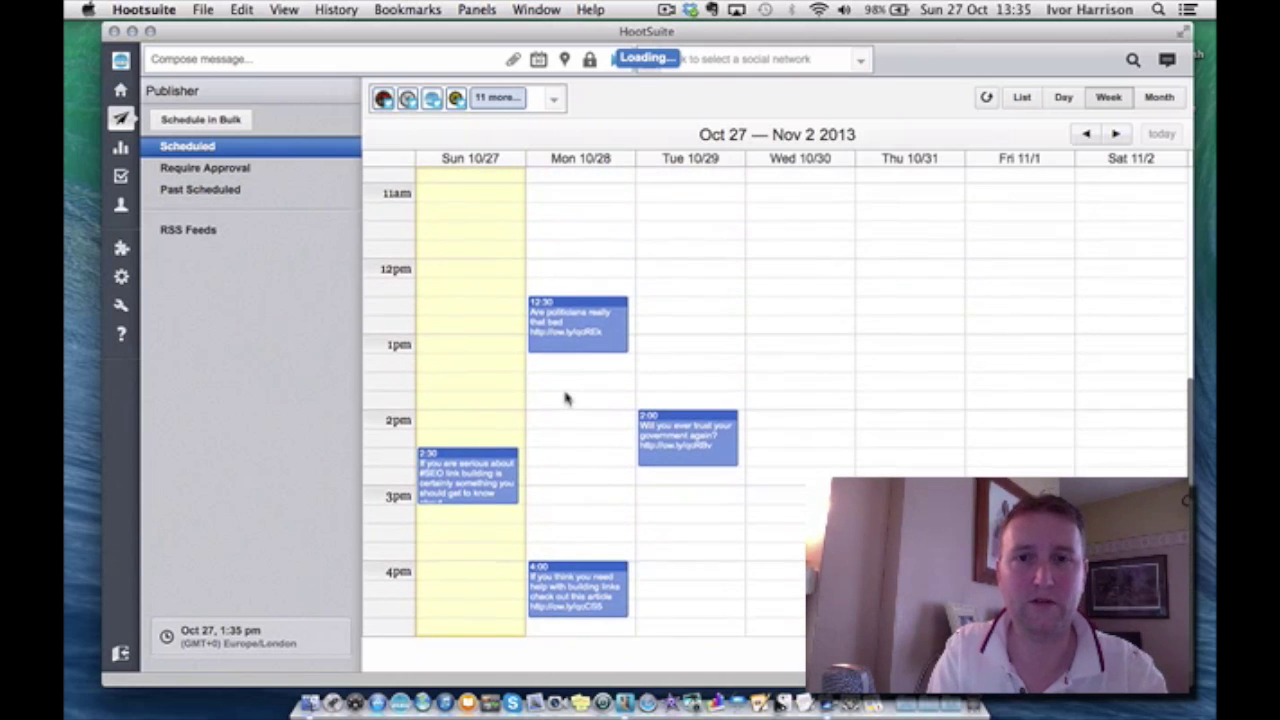
{"action": "scroll", "coordinate": [565, 399], "scroll_direction": "down", "scroll_amount": 5}
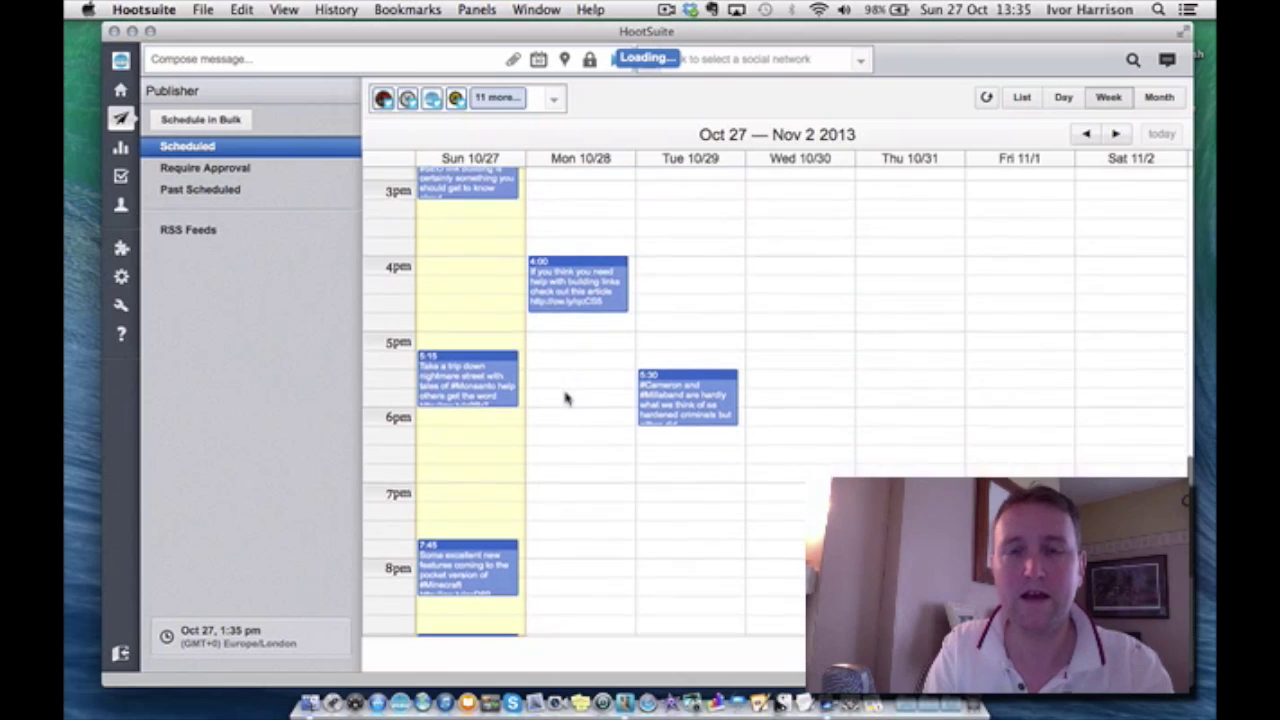
{"action": "scroll", "coordinate": [565, 399], "scroll_direction": "down", "scroll_amount": 1}
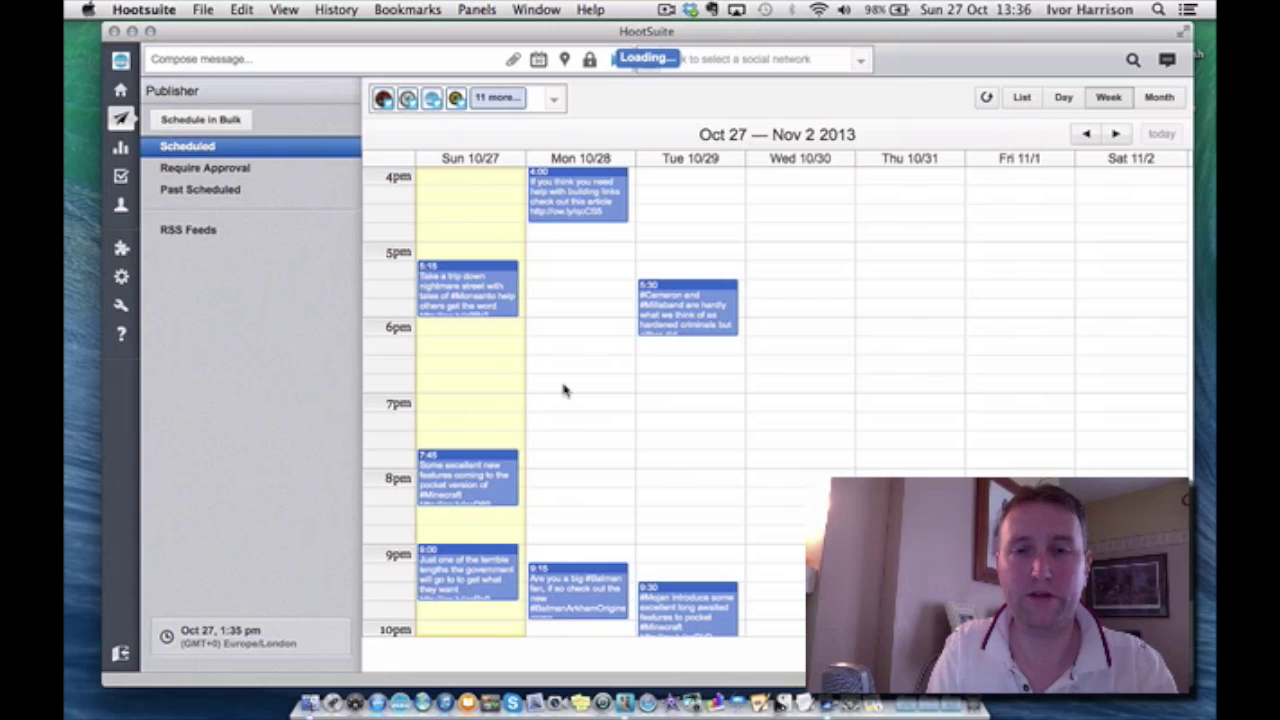
{"action": "left_click", "coordinate": [563, 390]}
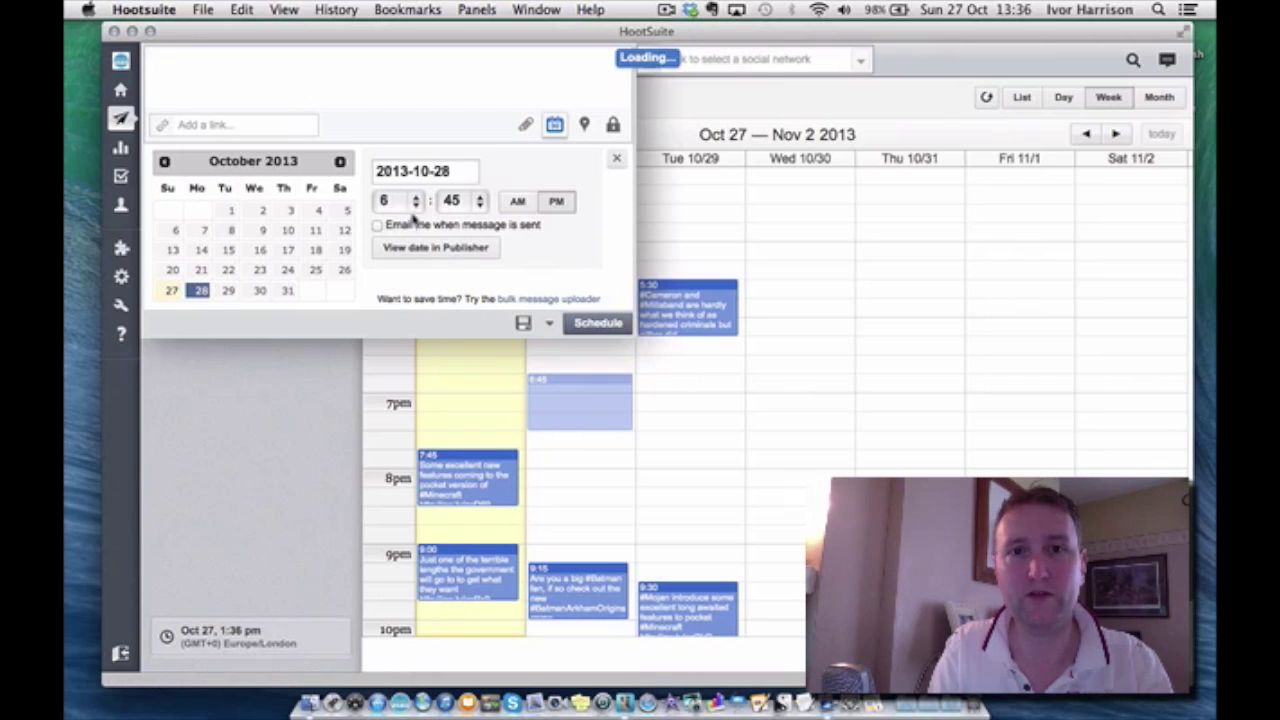
- Reschedule the new message to 6:50 PM on October 29, 2013
{"action": "left_click", "coordinate": [478, 201]}
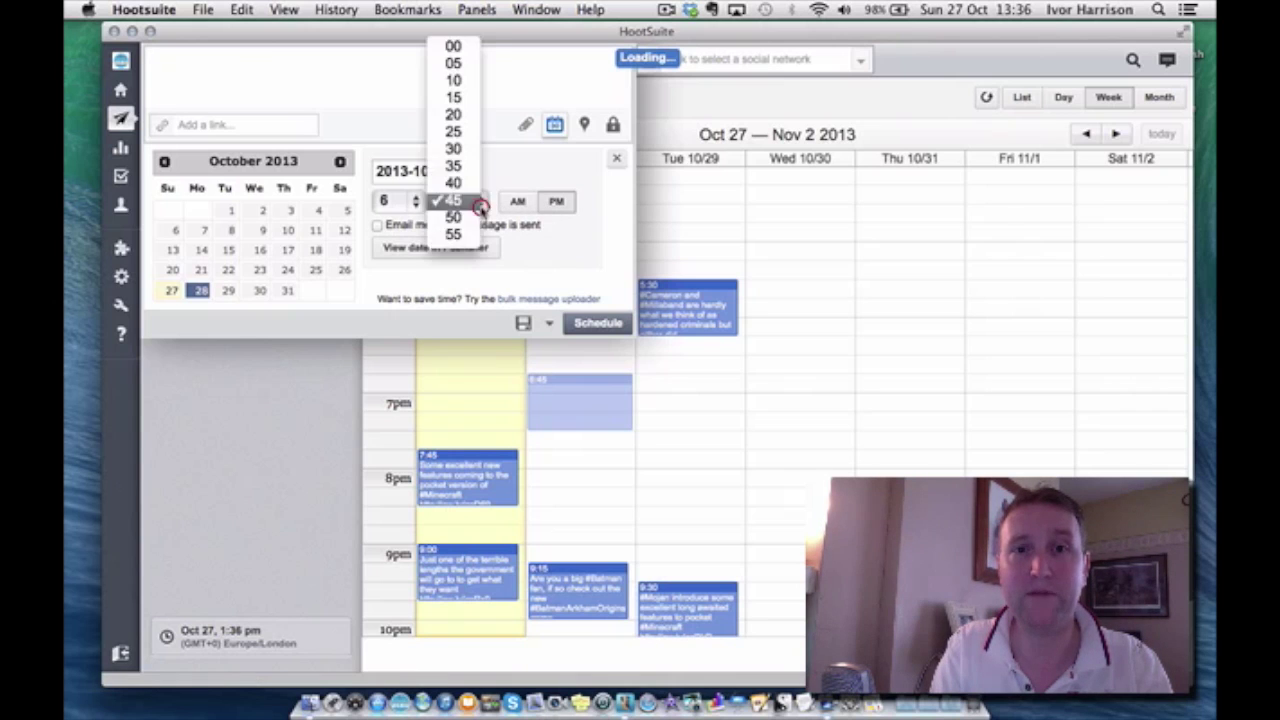
{"action": "left_click", "coordinate": [455, 219]}
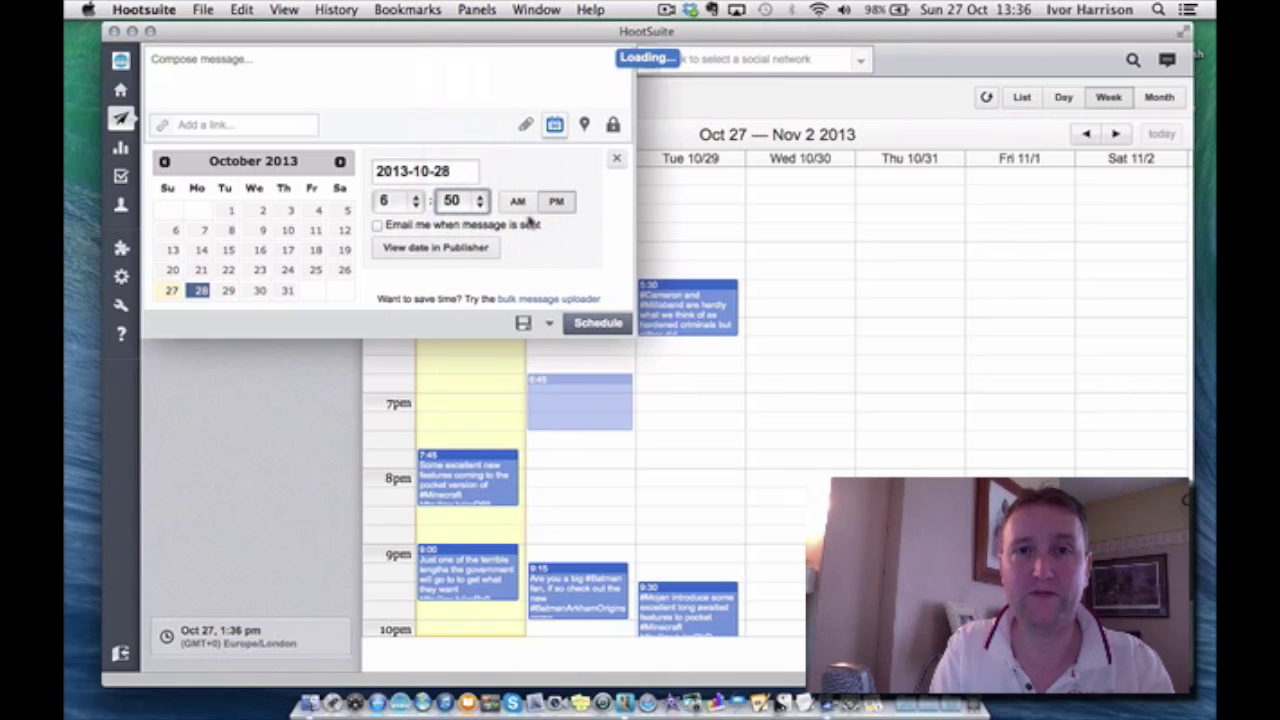
{"action": "left_click", "coordinate": [228, 291]}
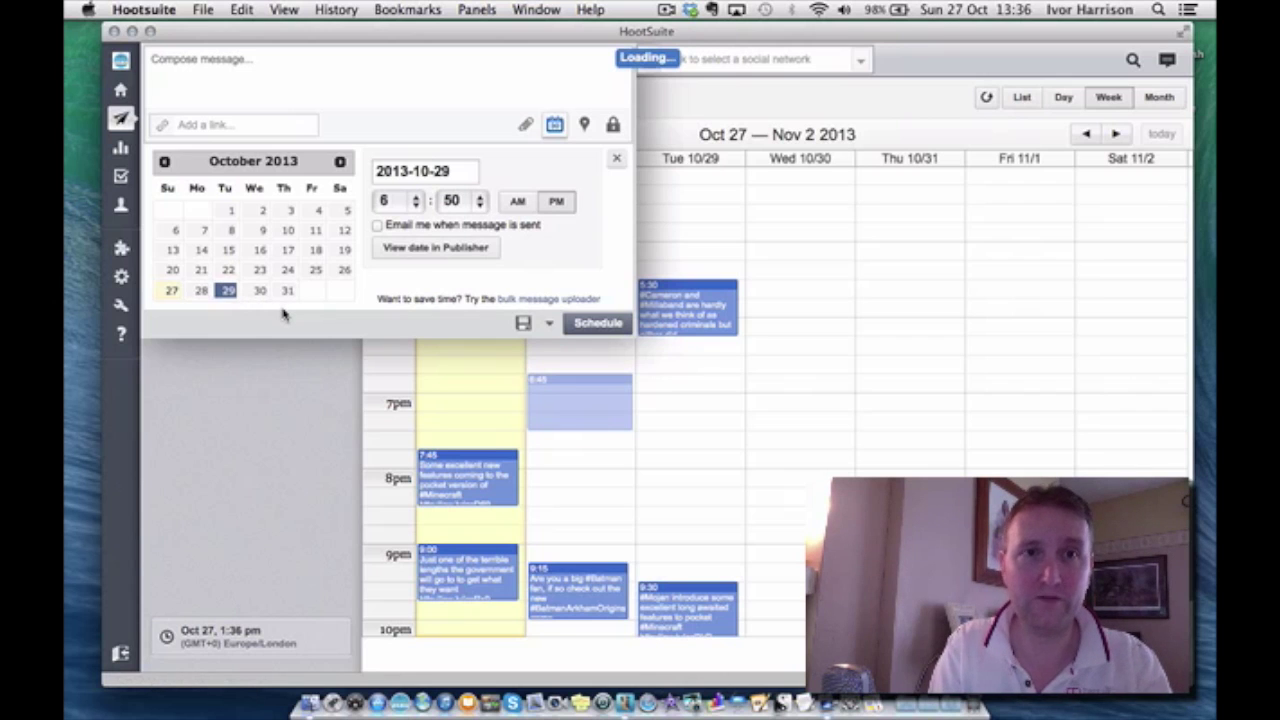
{"action": "left_click", "coordinate": [218, 125]}
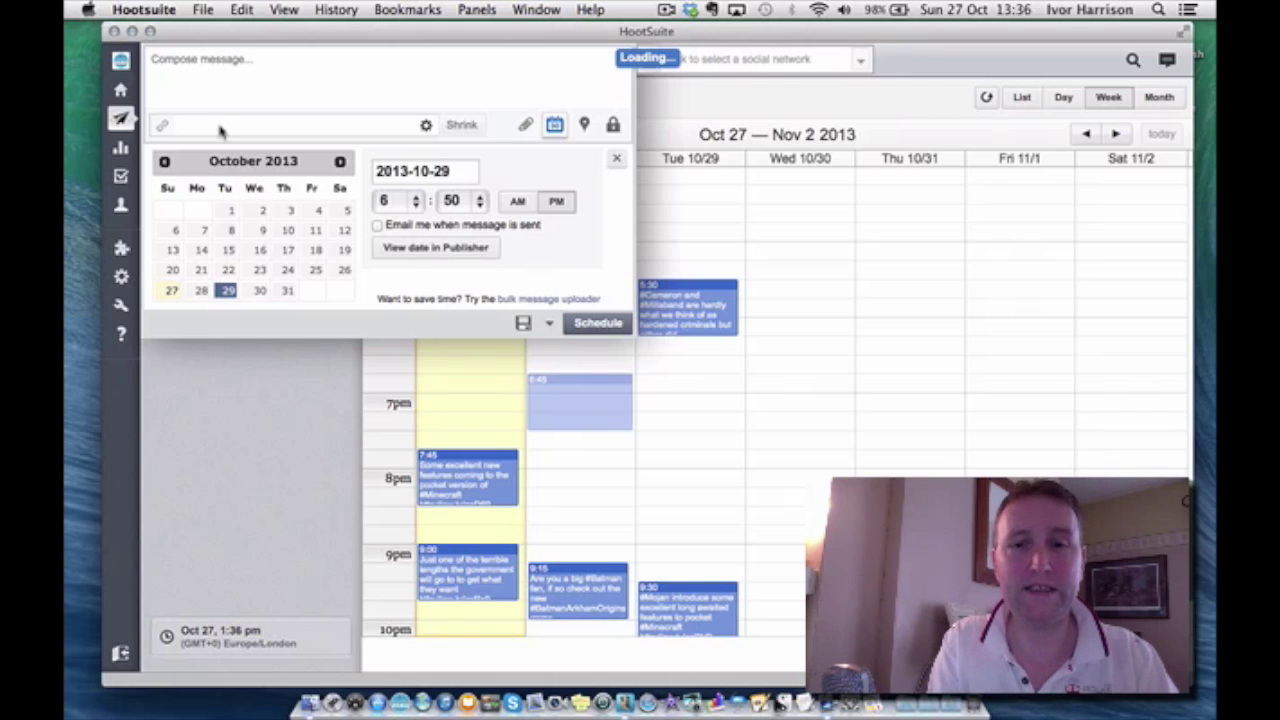
{"action": "type", "text": "http"}
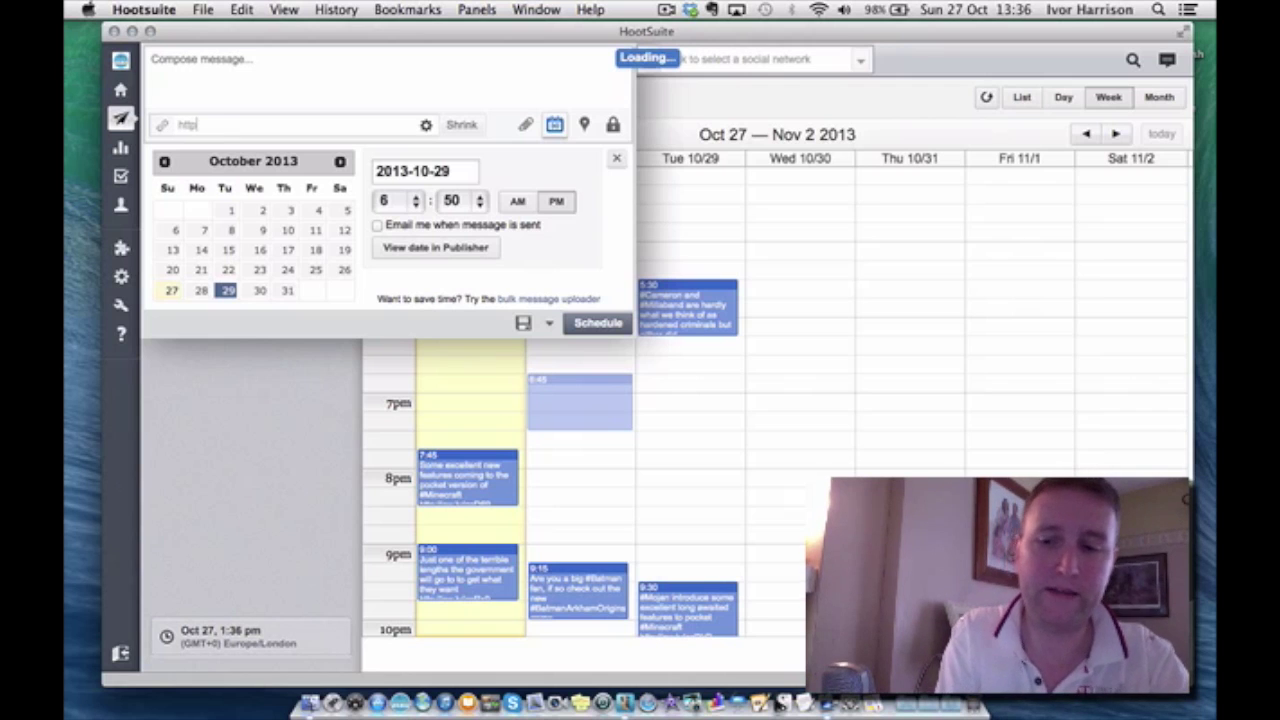
{"action": "type", "text": "://techemoiafusion.com"}
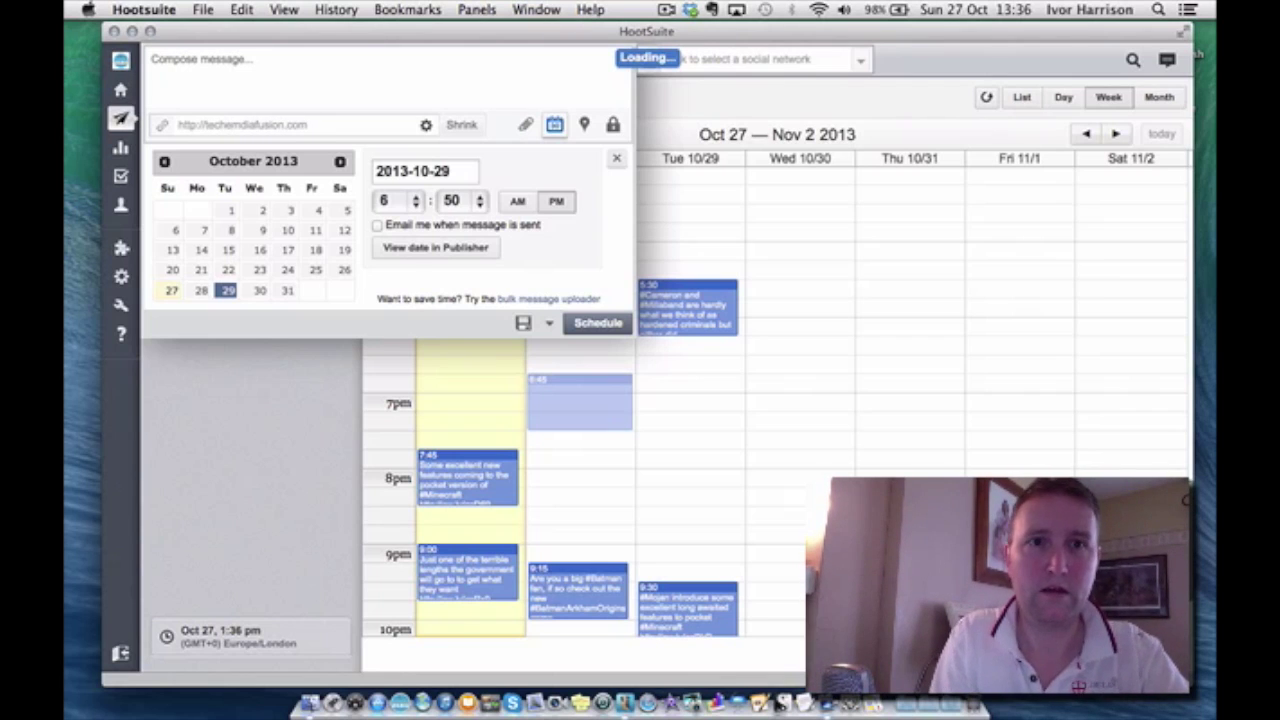
{"action": "left_click", "coordinate": [469, 125]}
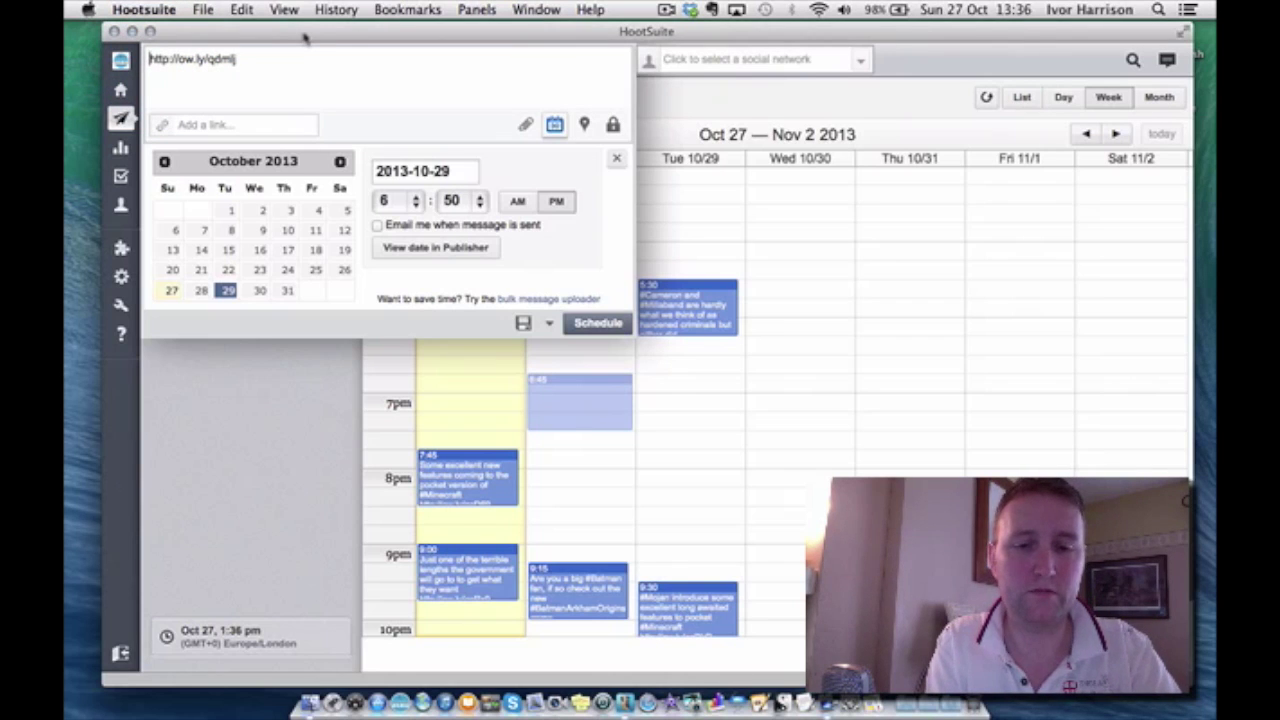
- Write "Please visit my site cause I am a sad ass and need friends" in front of the shortened link
{"action": "type", "text": "Please "}
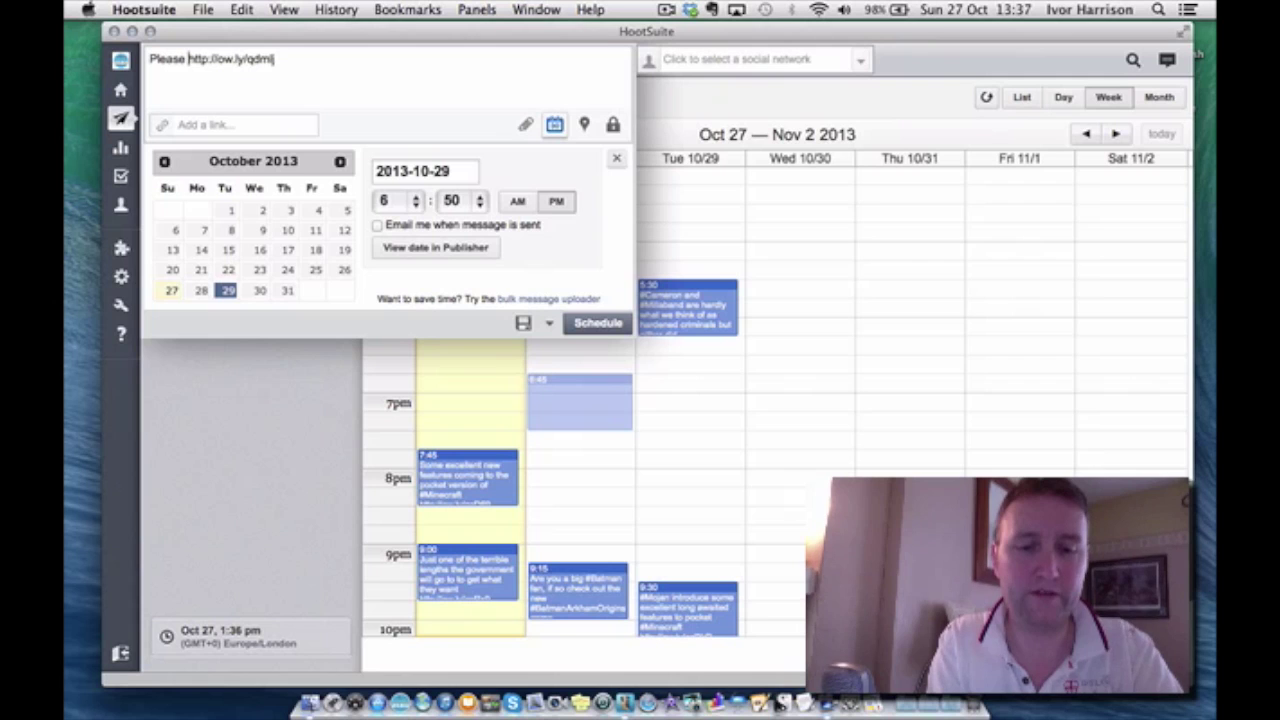
{"action": "type", "text": "visit my s"}
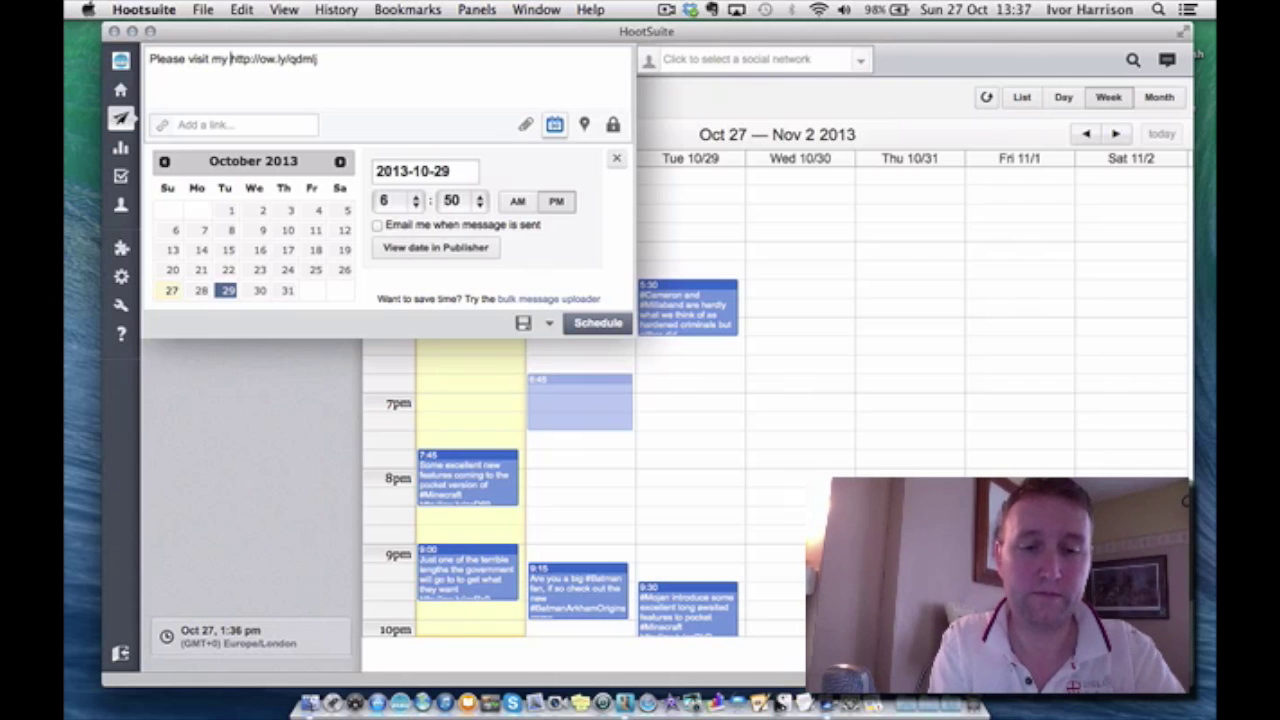
{"action": "type", "text": "ite cause I "}
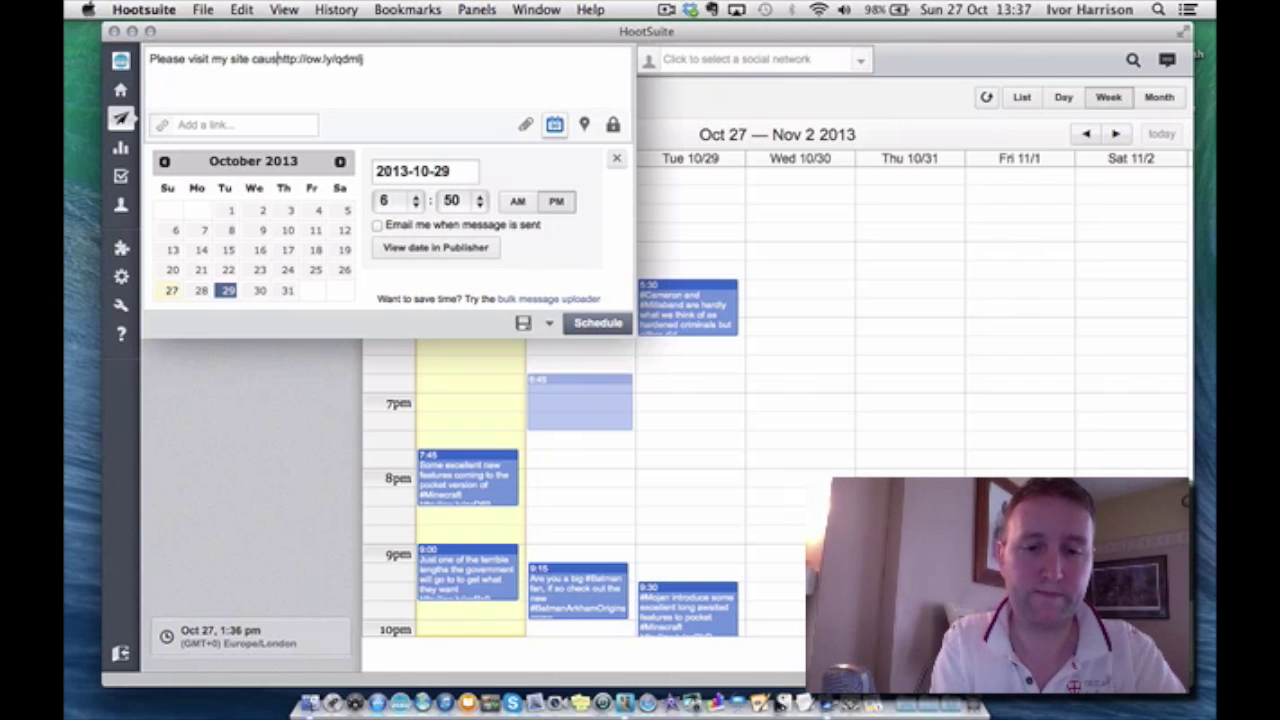
{"action": "type", "text": "am a sad ass and need friends"}
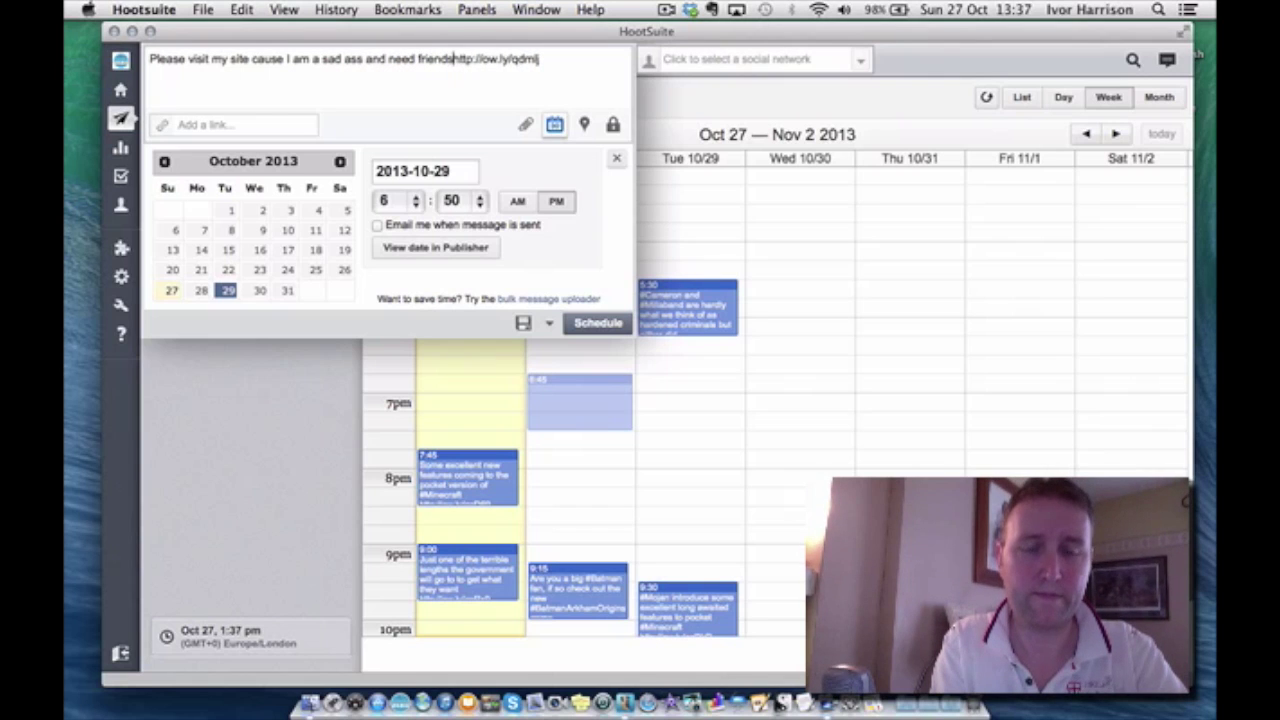
- Choose the account owner's personal Twitter profile with the Techmedia Fusion logo as a destination for the message
{"action": "left_click", "coordinate": [679, 68]}
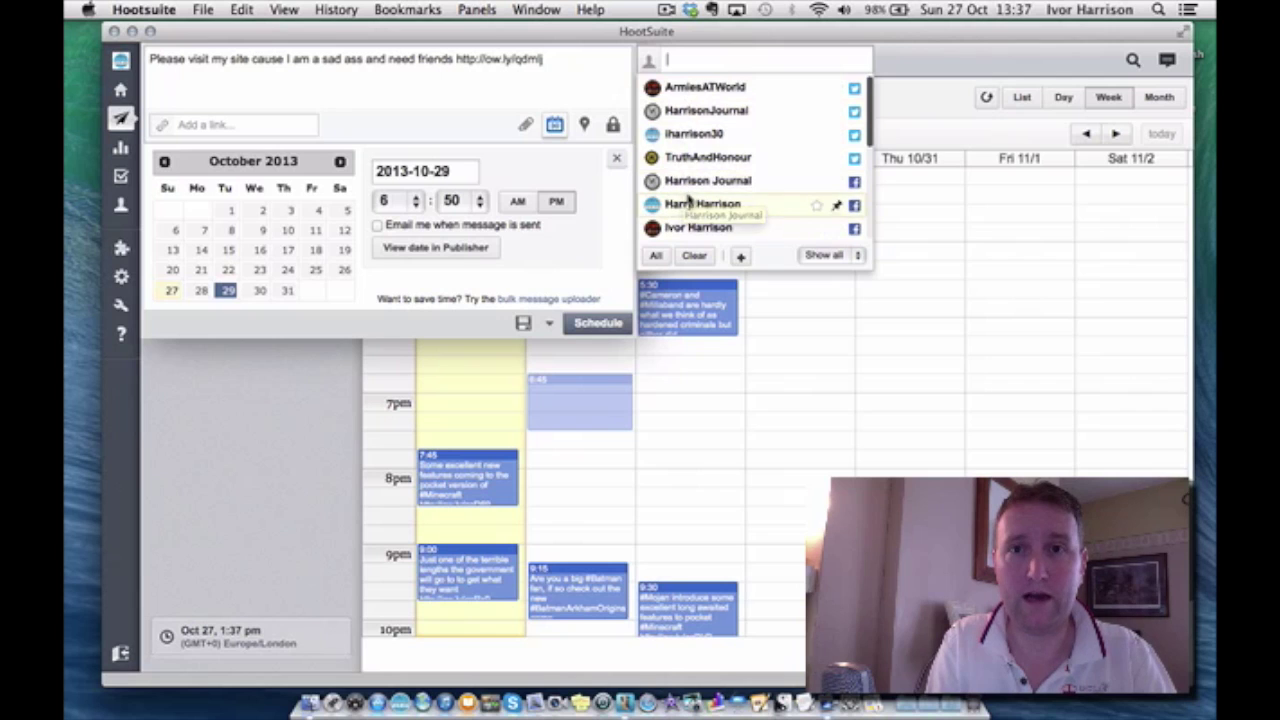
{"action": "scroll", "coordinate": [688, 190], "scroll_direction": "down", "scroll_amount": 3}
{"action": "scroll", "coordinate": [686, 195], "scroll_direction": "up", "scroll_amount": 3}
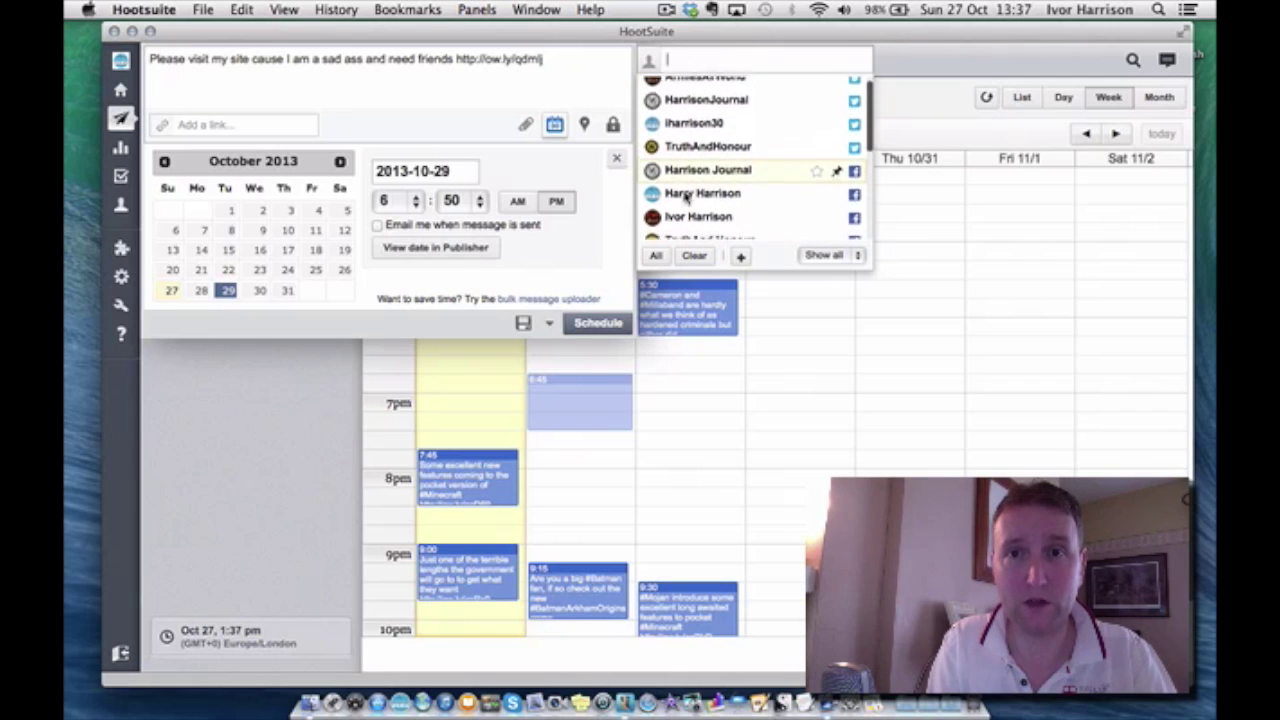
{"action": "left_click", "coordinate": [695, 133]}
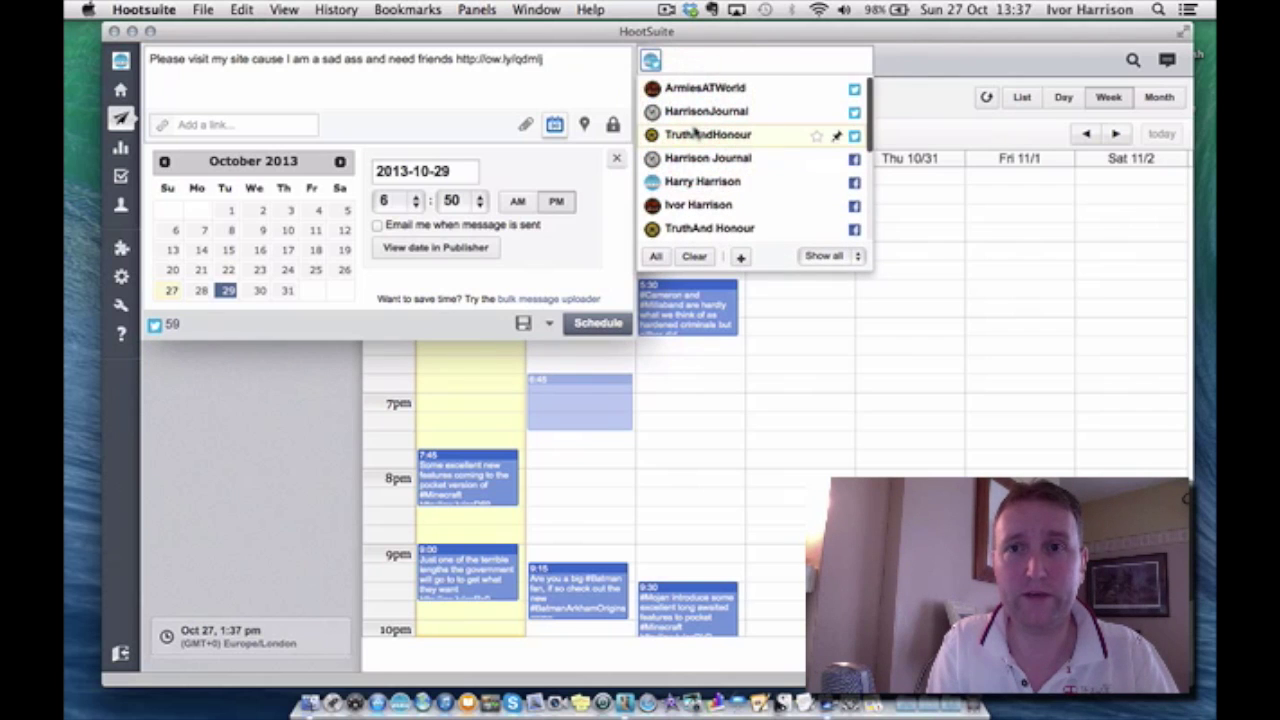
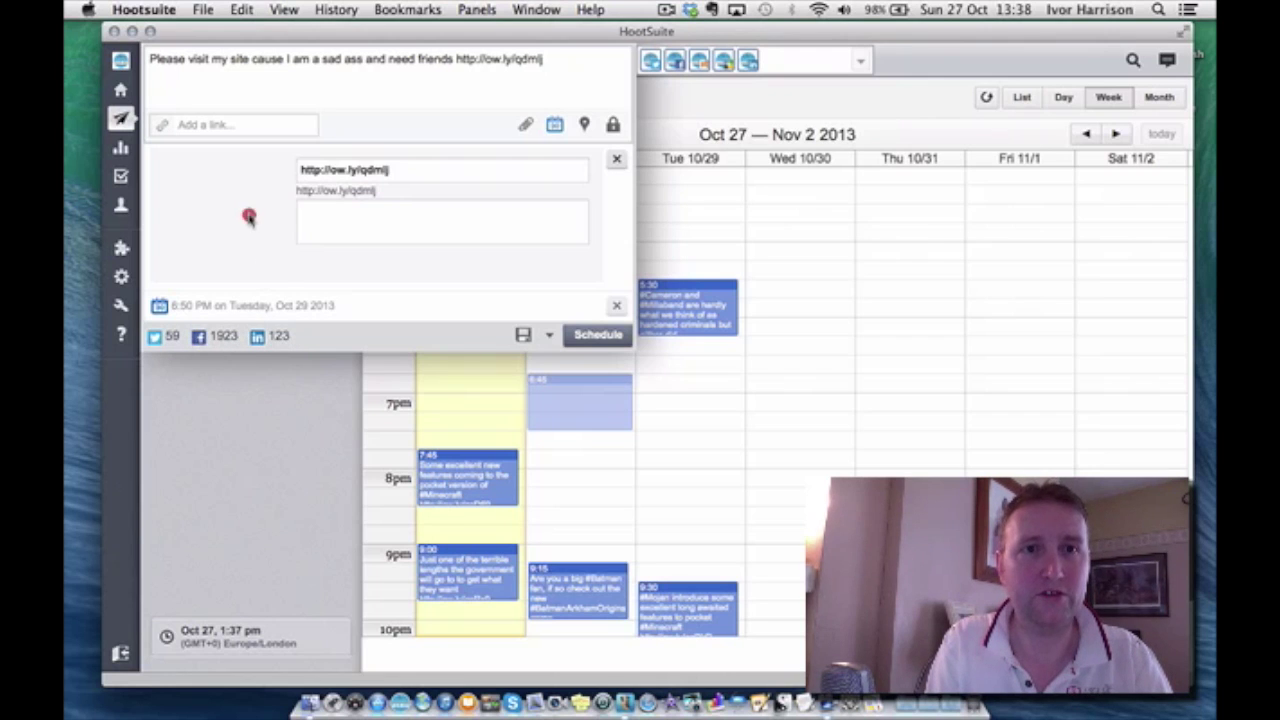
- Open the upload area for attaching an image or file to the message
{"action": "left_click", "coordinate": [432, 216]}
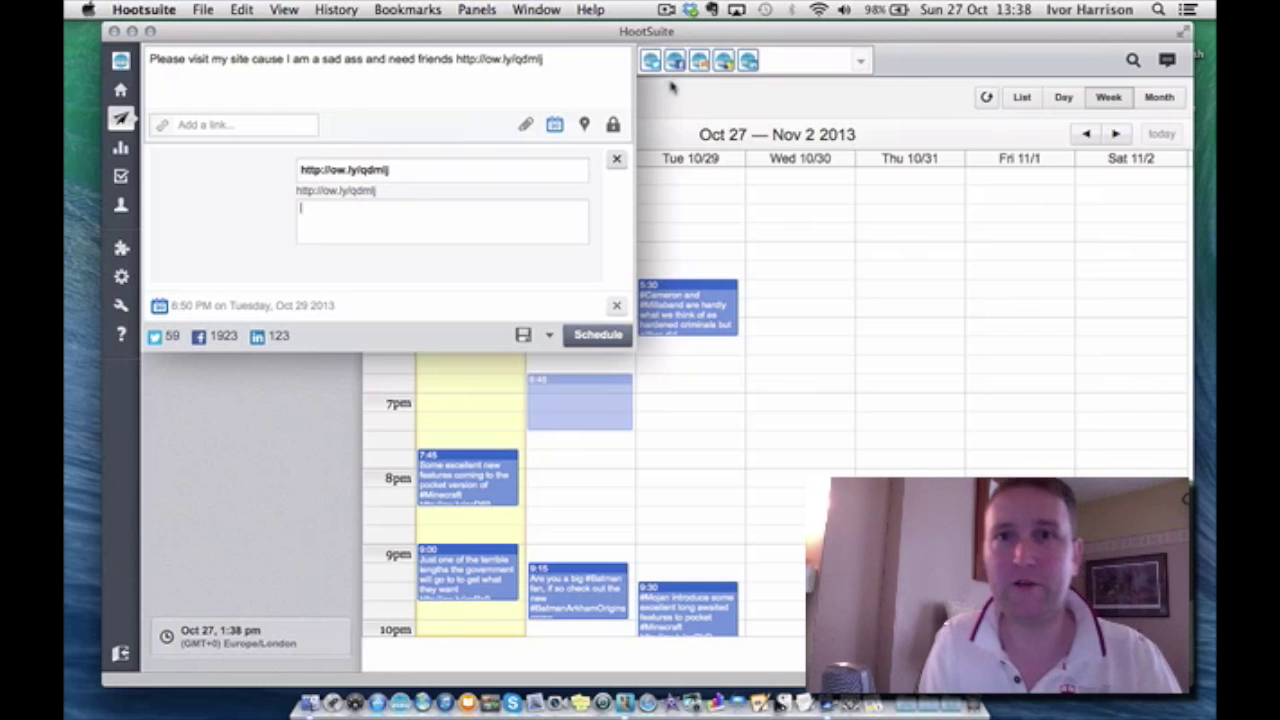
{"action": "mouse_move", "coordinate": [684, 66]}
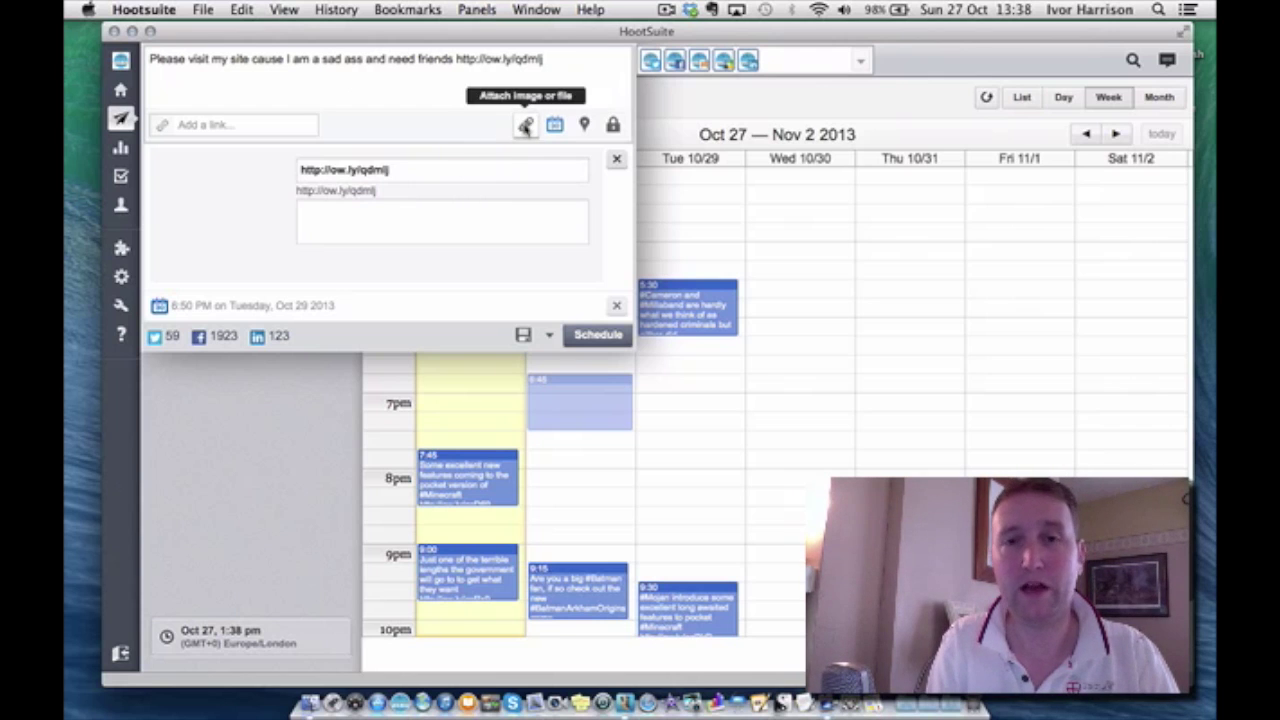
{"action": "left_click", "coordinate": [525, 125]}
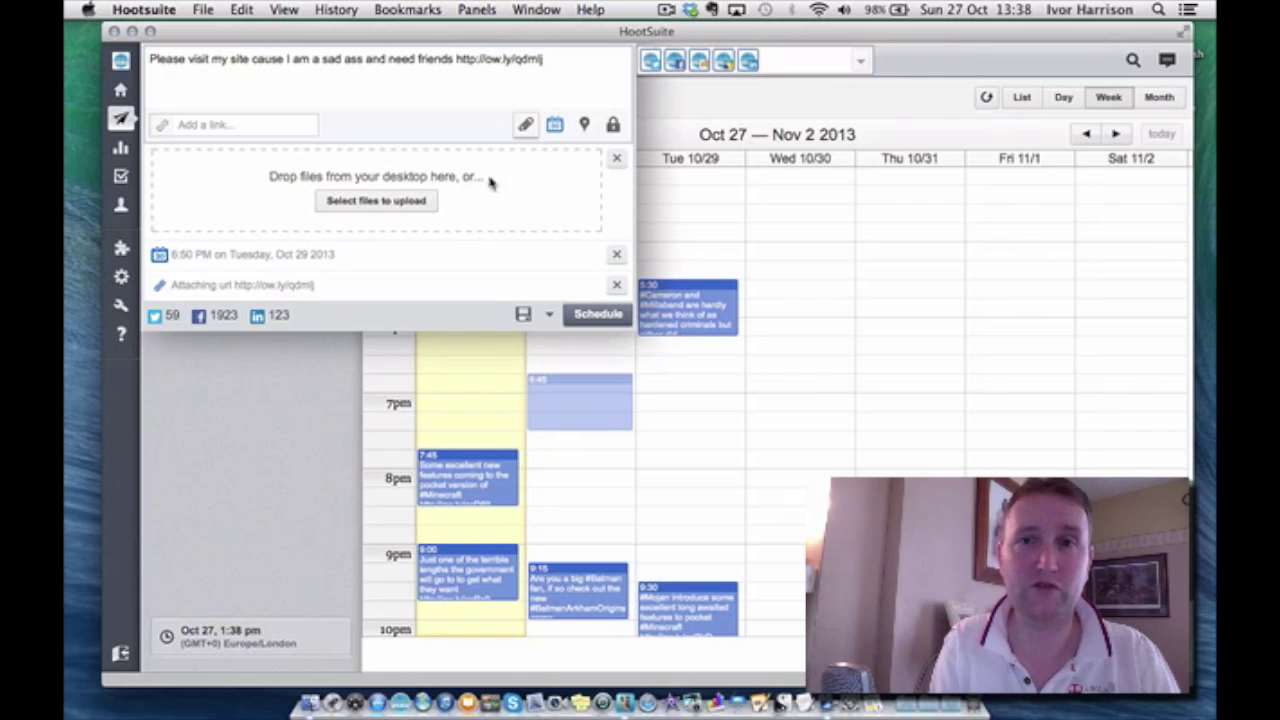
- Close the empty file upload area and schedule the message for 6:50 PM on Tuesday, Oct 29 2013
{"action": "left_click", "coordinate": [616, 158]}
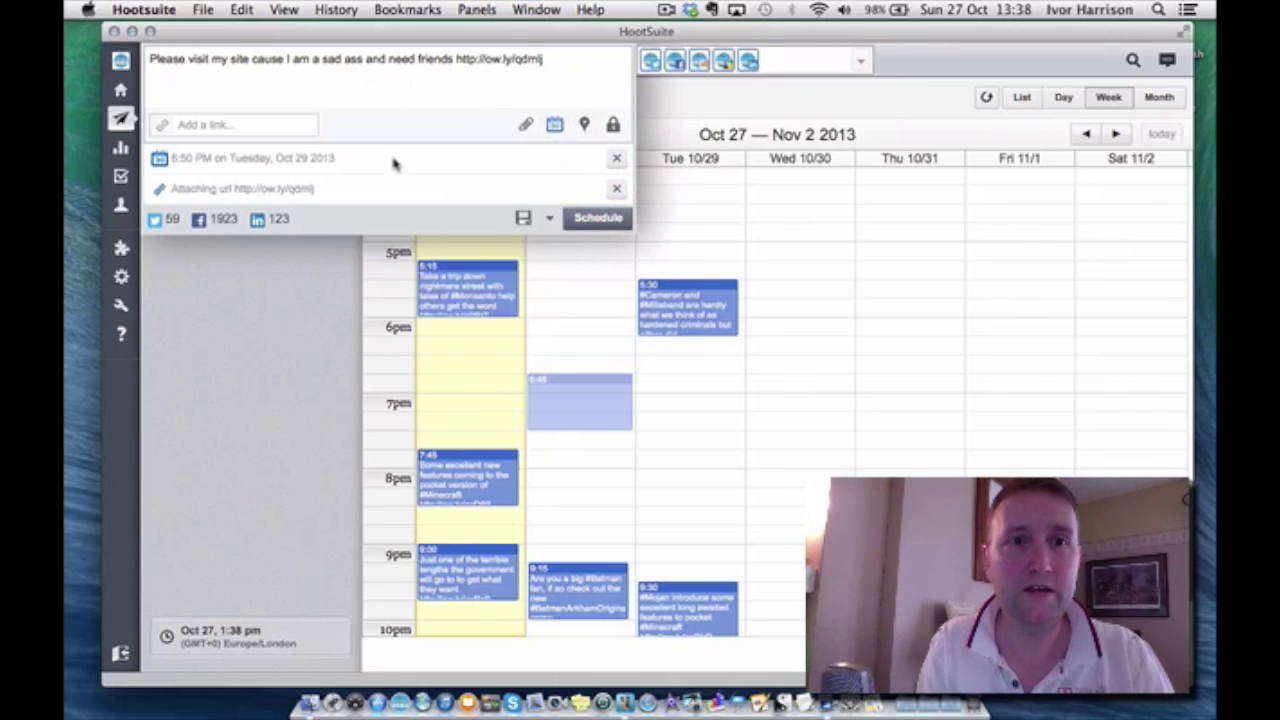
{"action": "left_click", "coordinate": [594, 218]}
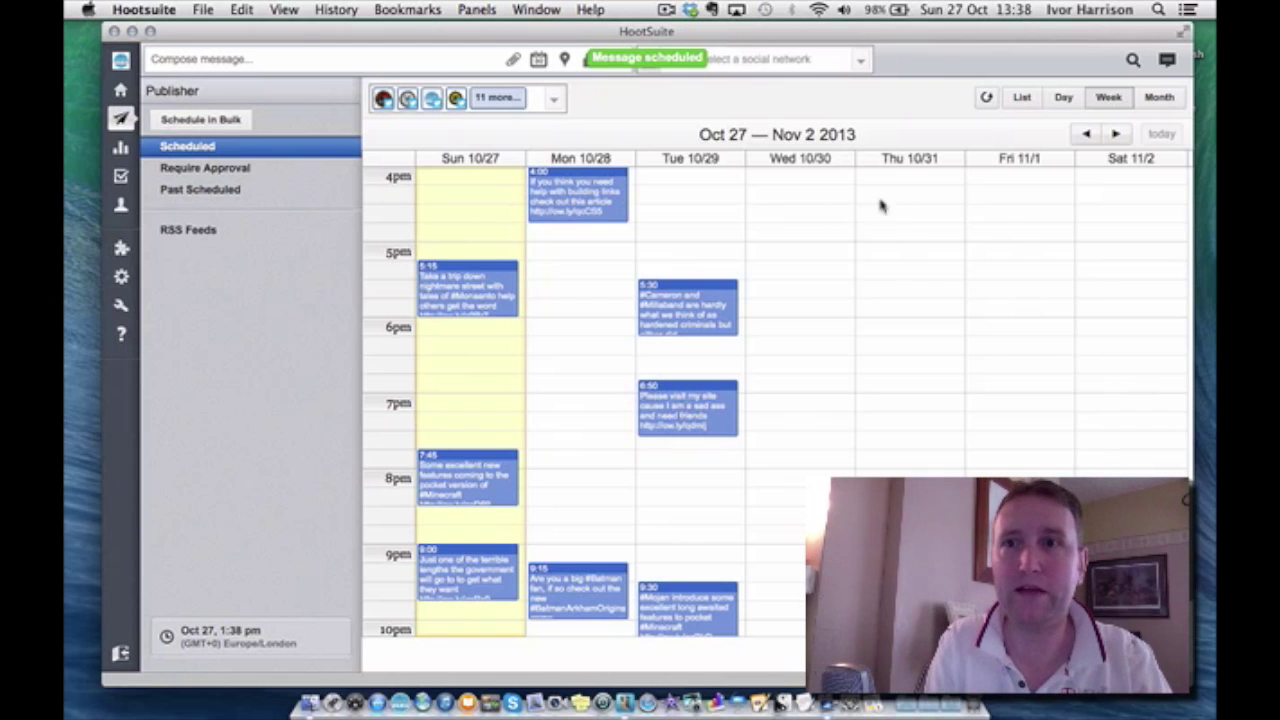
- Show the scheduled messages as a list and look through the entries up to Tuesday, Oct 29
{"action": "left_click", "coordinate": [1020, 99]}
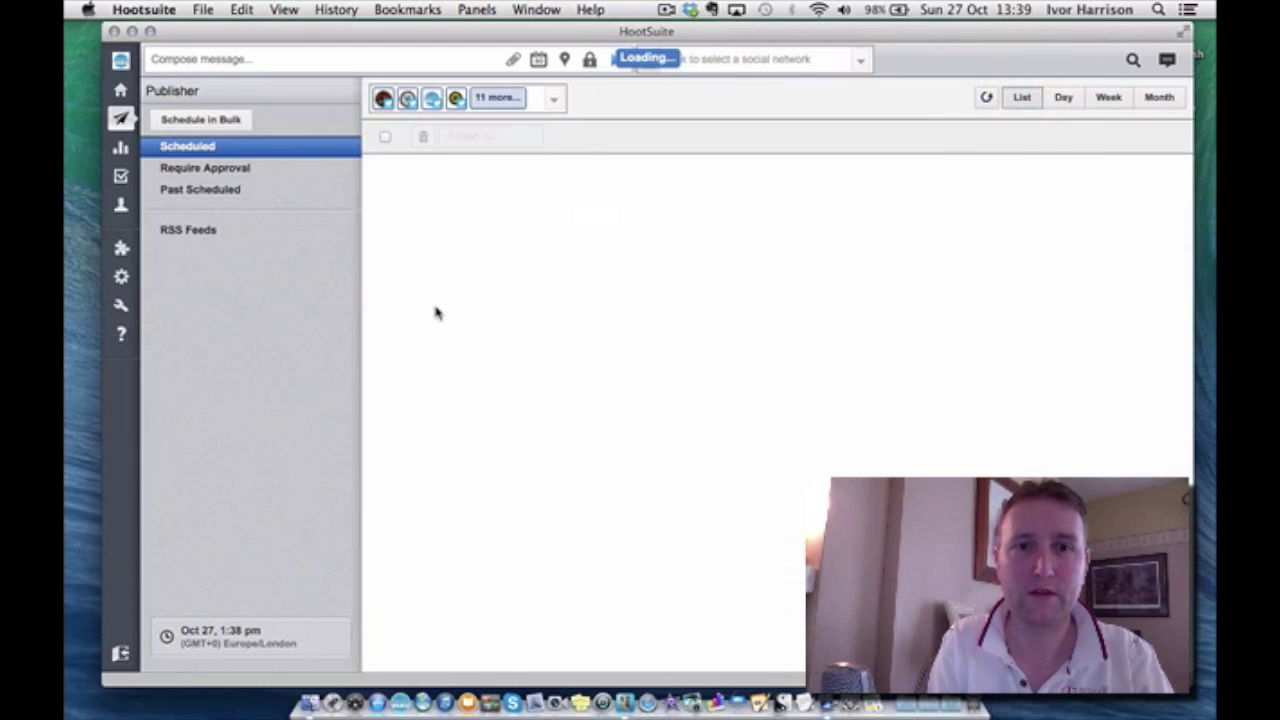
{"action": "scroll", "coordinate": [437, 314], "scroll_direction": "down", "scroll_amount": 5}
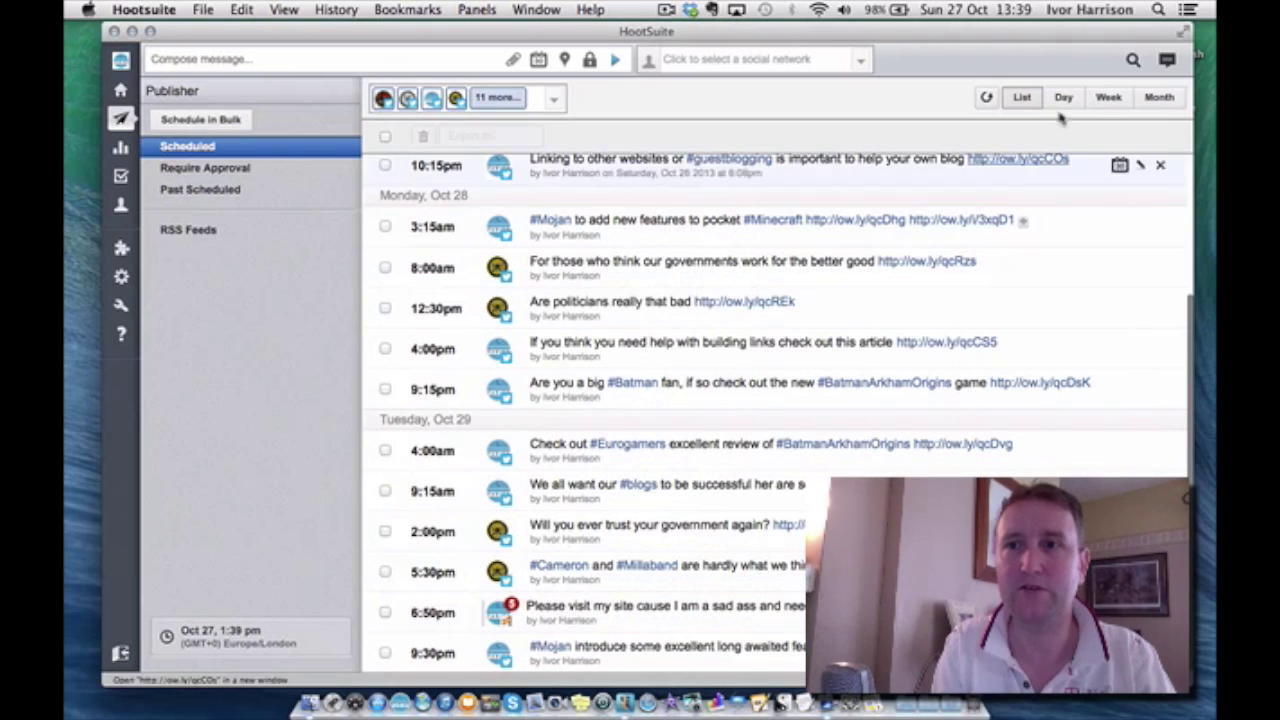
- Return to the weekly calendar and delete the whole message group scheduled for Tuesday, October 29 at 6:50pm
{"action": "left_click", "coordinate": [1108, 97]}
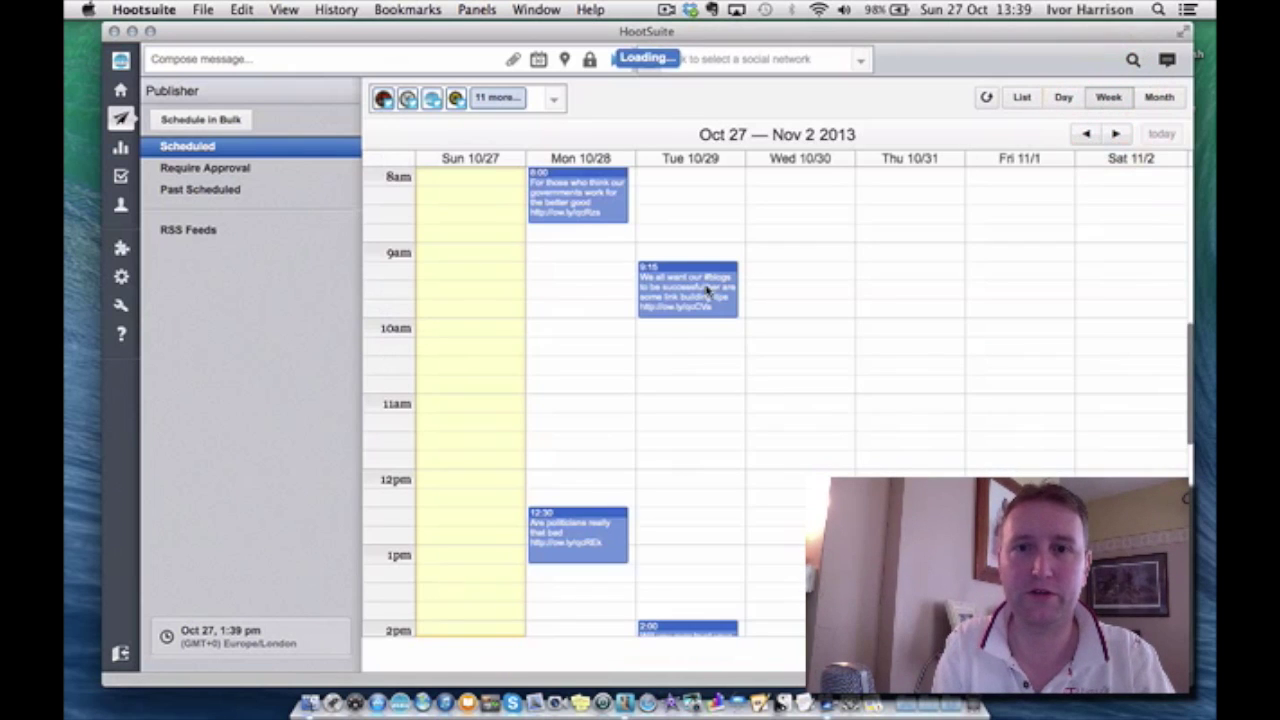
{"action": "scroll", "coordinate": [662, 320], "scroll_direction": "down", "scroll_amount": 10}
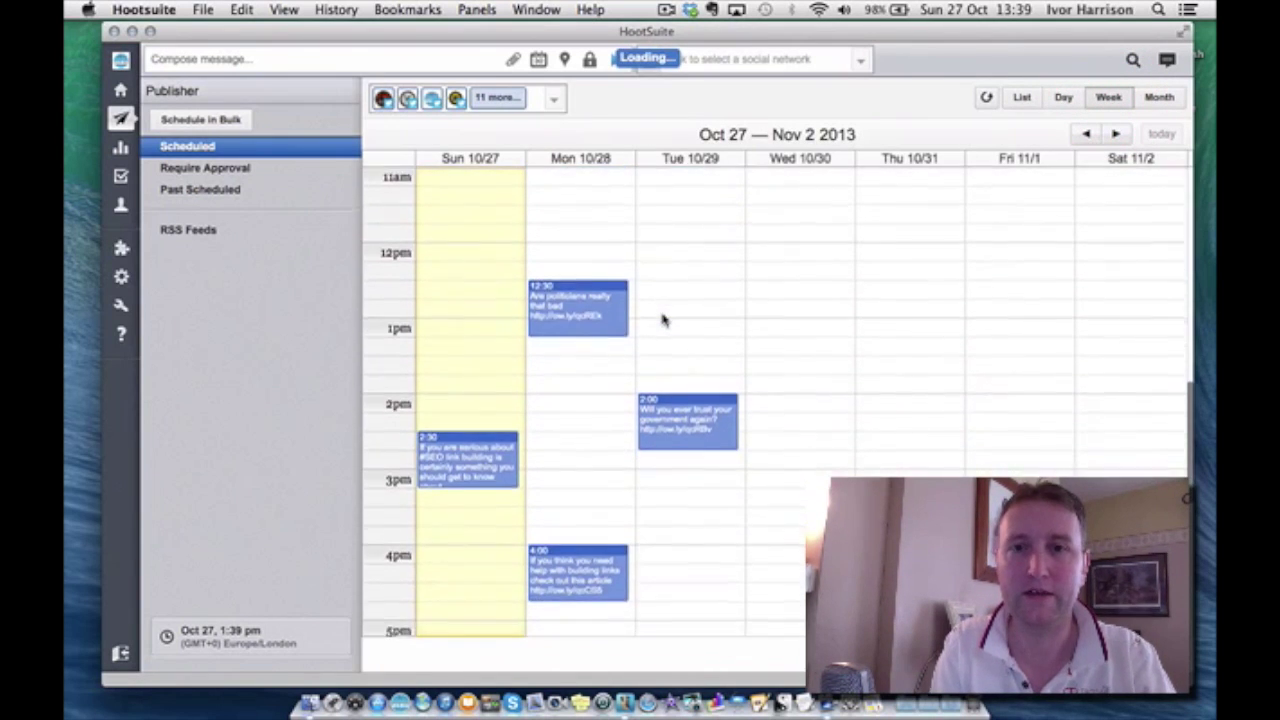
{"action": "scroll", "coordinate": [662, 320], "scroll_direction": "down", "scroll_amount": 5}
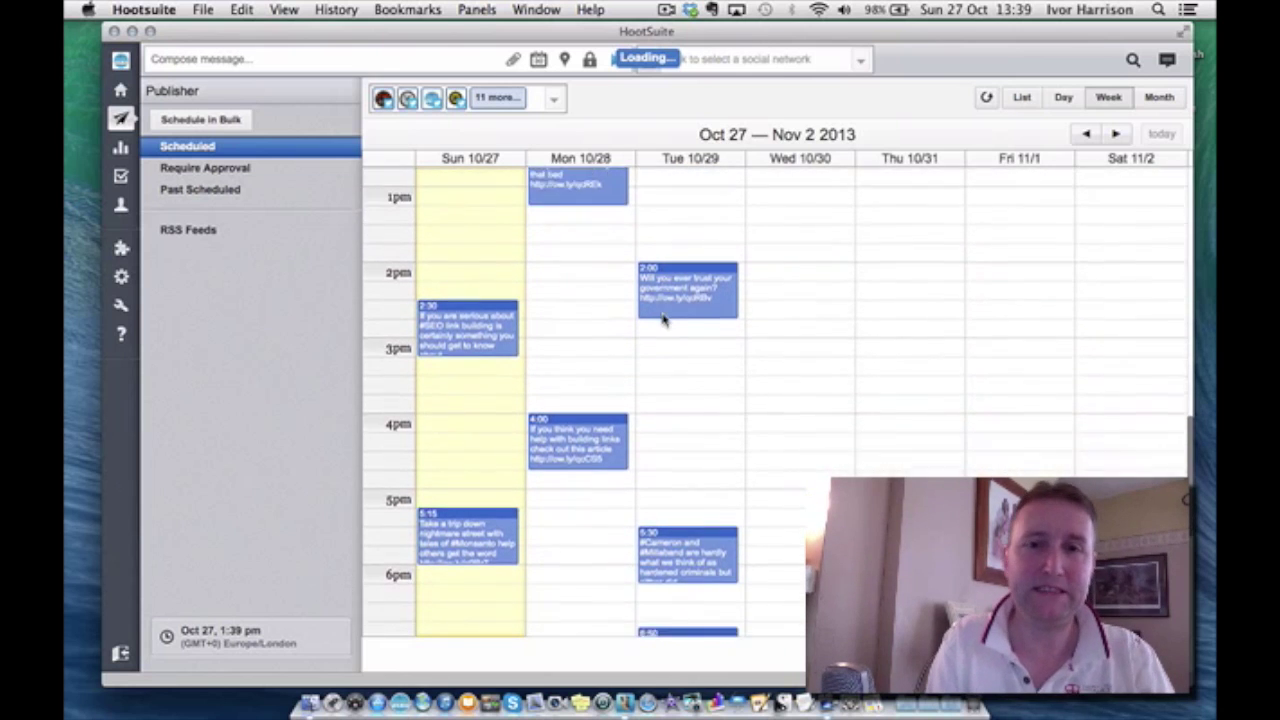
{"action": "scroll", "coordinate": [662, 320], "scroll_direction": "down", "scroll_amount": 5}
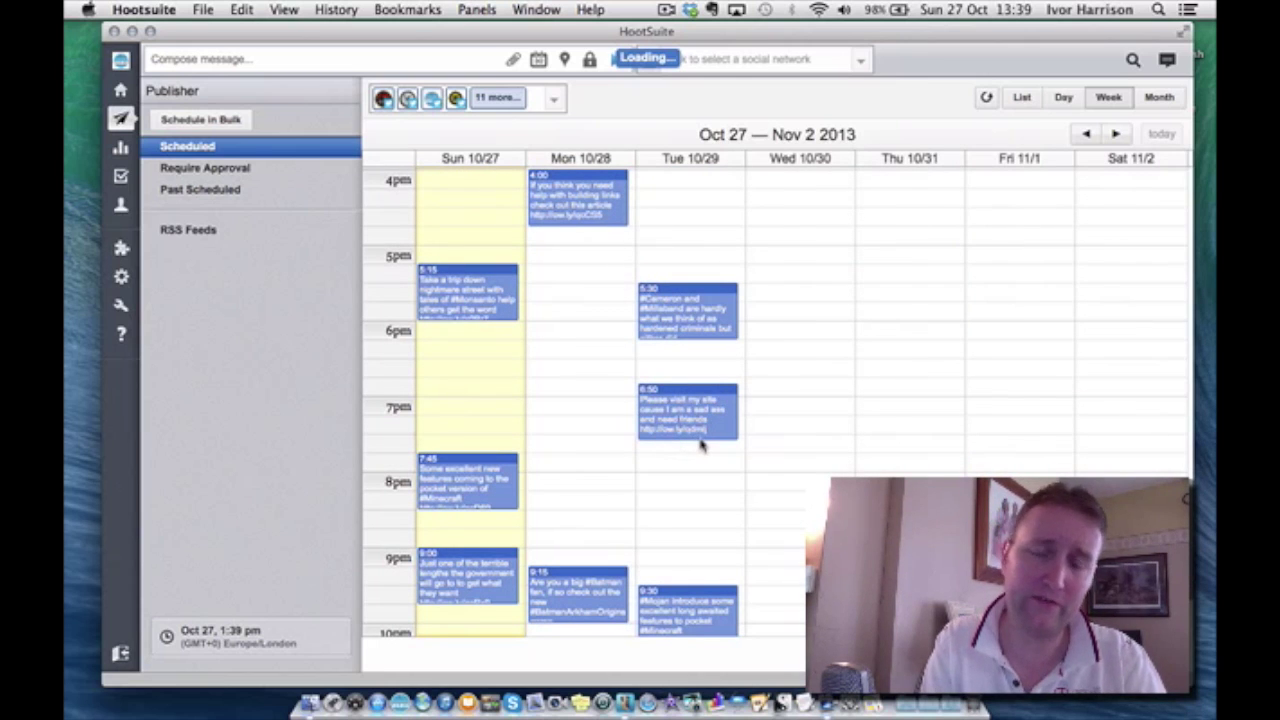
{"action": "left_click", "coordinate": [715, 392]}
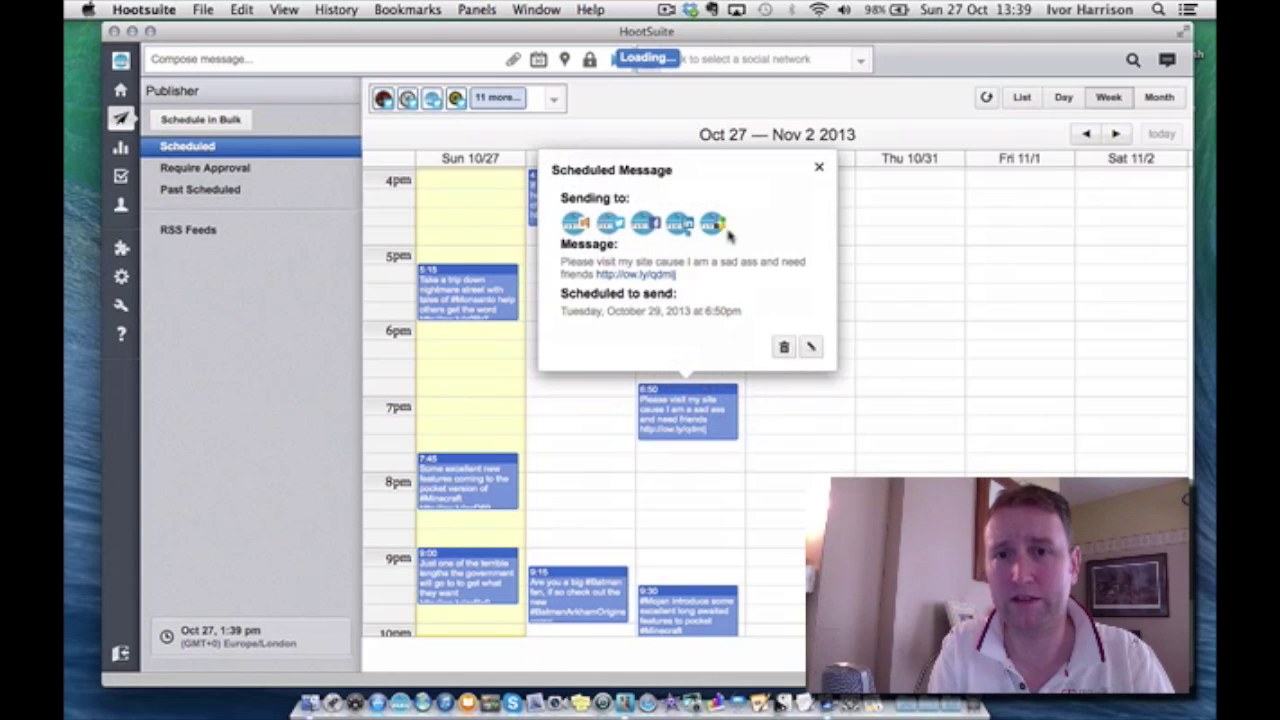
{"action": "left_click", "coordinate": [783, 347]}
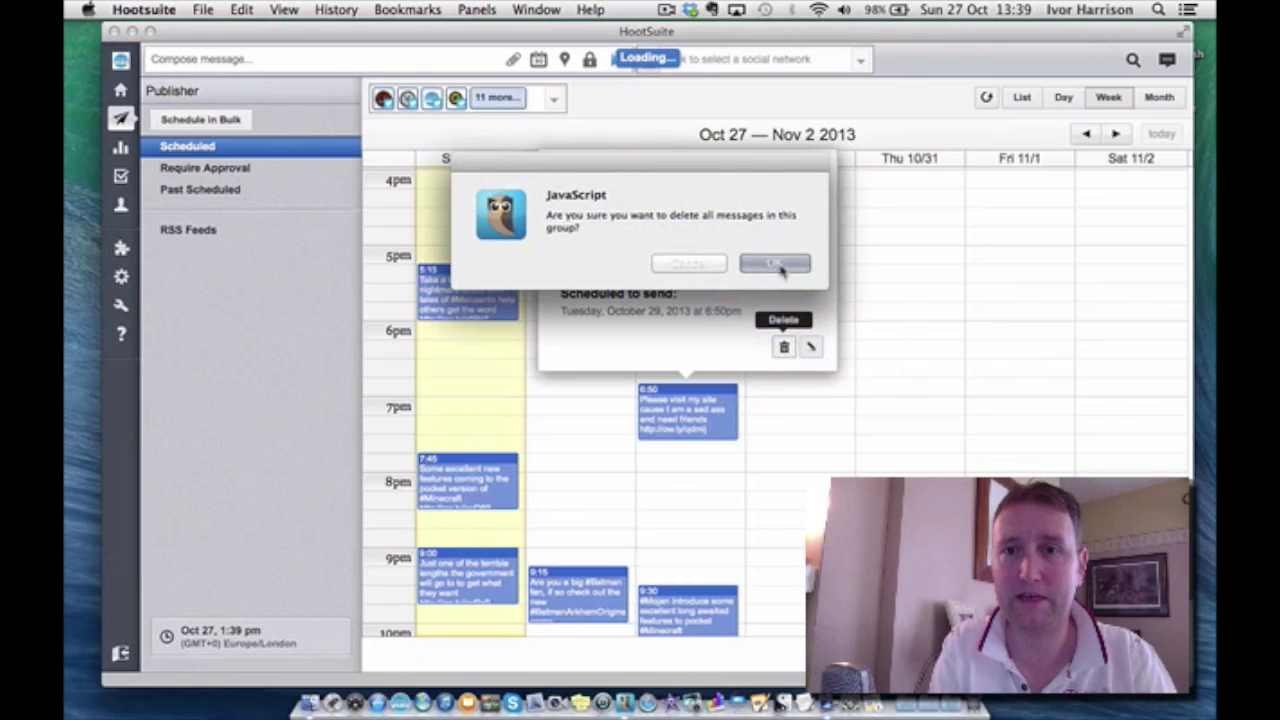
{"action": "left_click", "coordinate": [775, 263]}
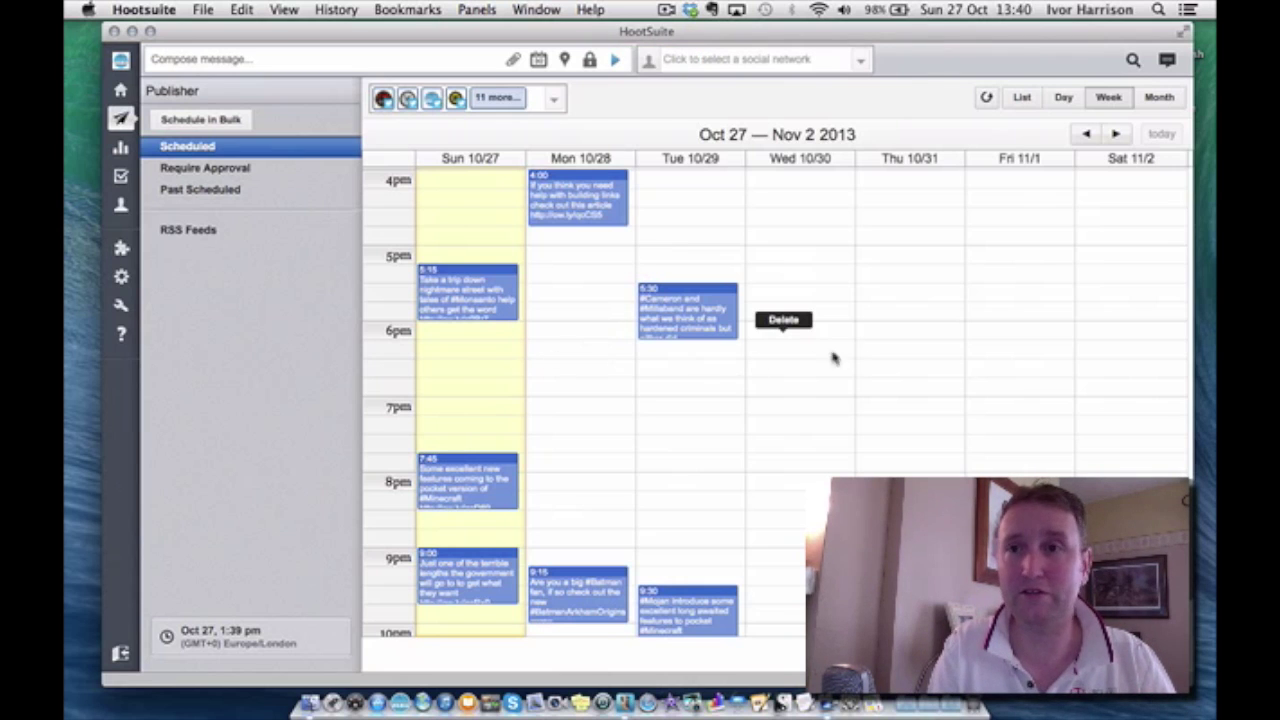
{"action": "scroll", "coordinate": [729, 303], "scroll_direction": "up", "scroll_amount": 10}
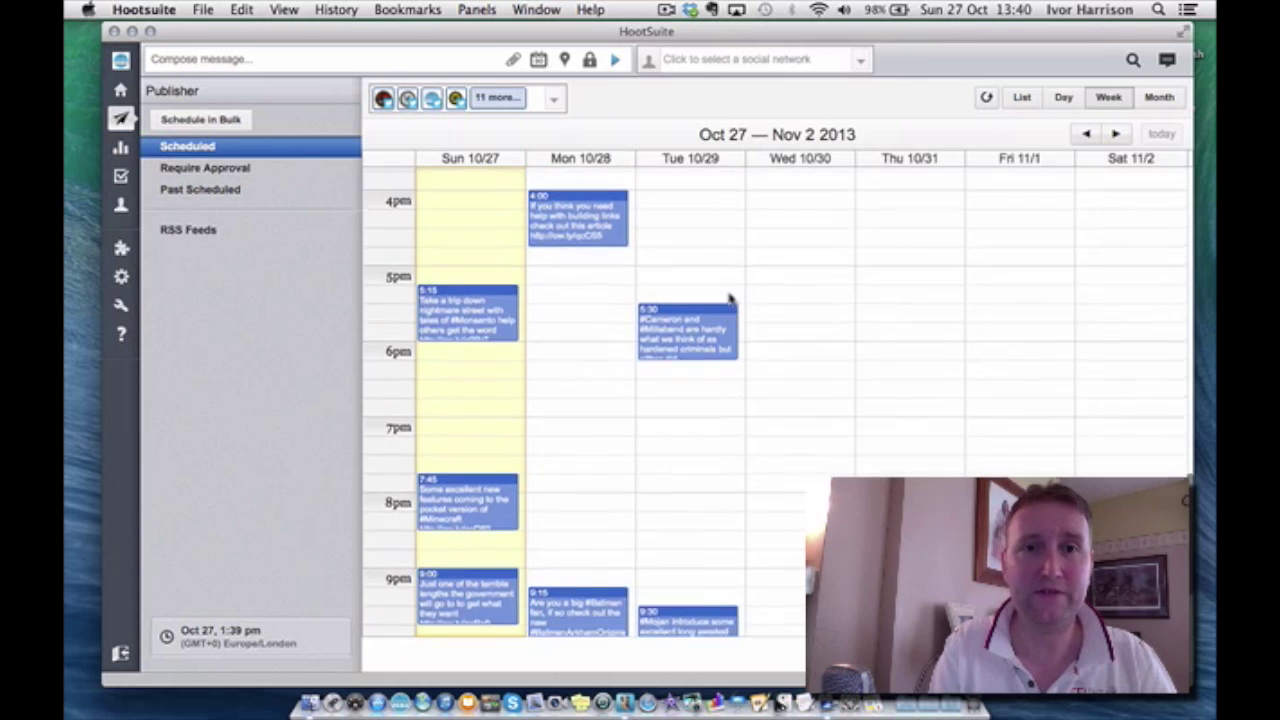
{"action": "scroll", "coordinate": [729, 300], "scroll_direction": "up", "scroll_amount": 12}
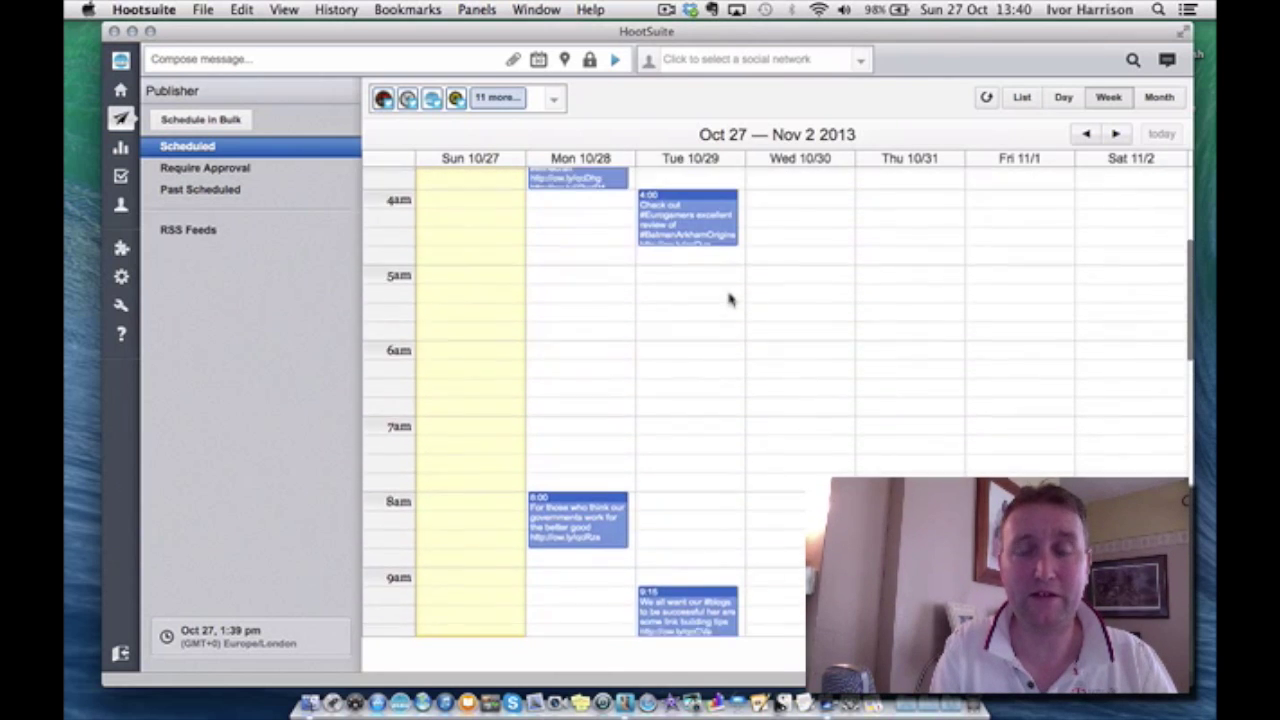
{"action": "scroll", "coordinate": [729, 300], "scroll_direction": "up", "scroll_amount": 3}
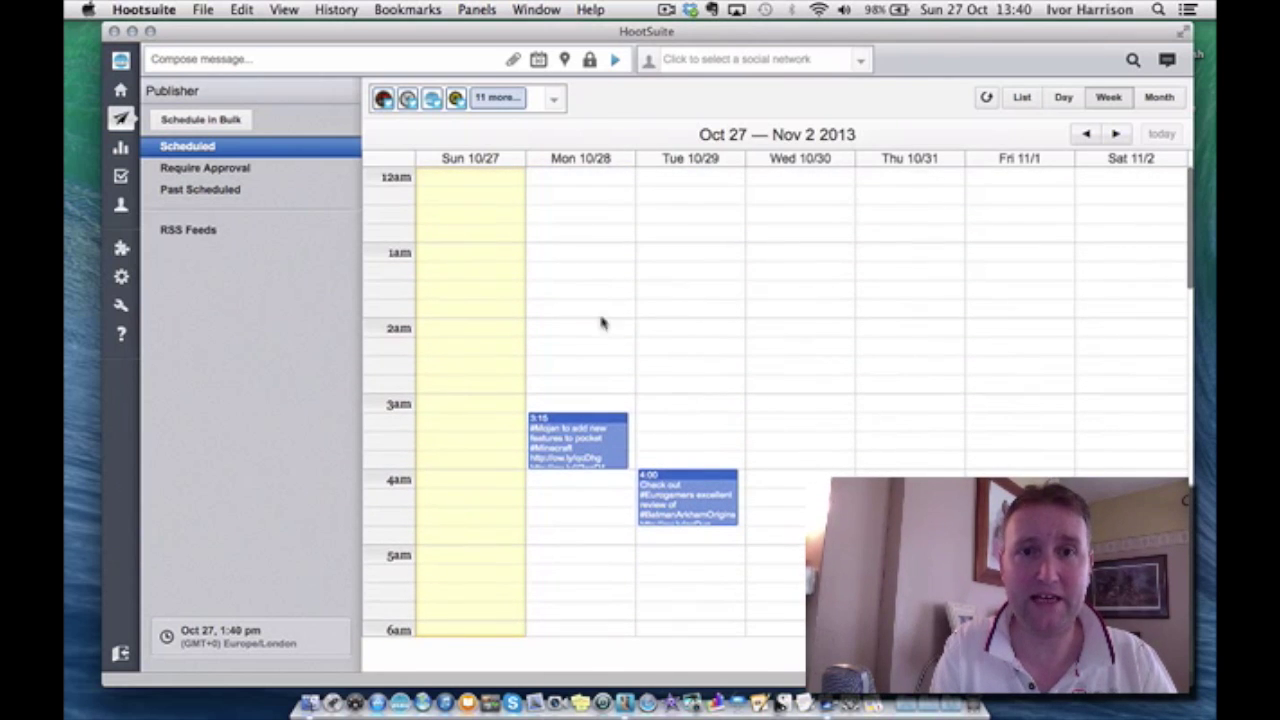
{"action": "scroll", "coordinate": [686, 357], "scroll_direction": "down", "scroll_amount": 3}
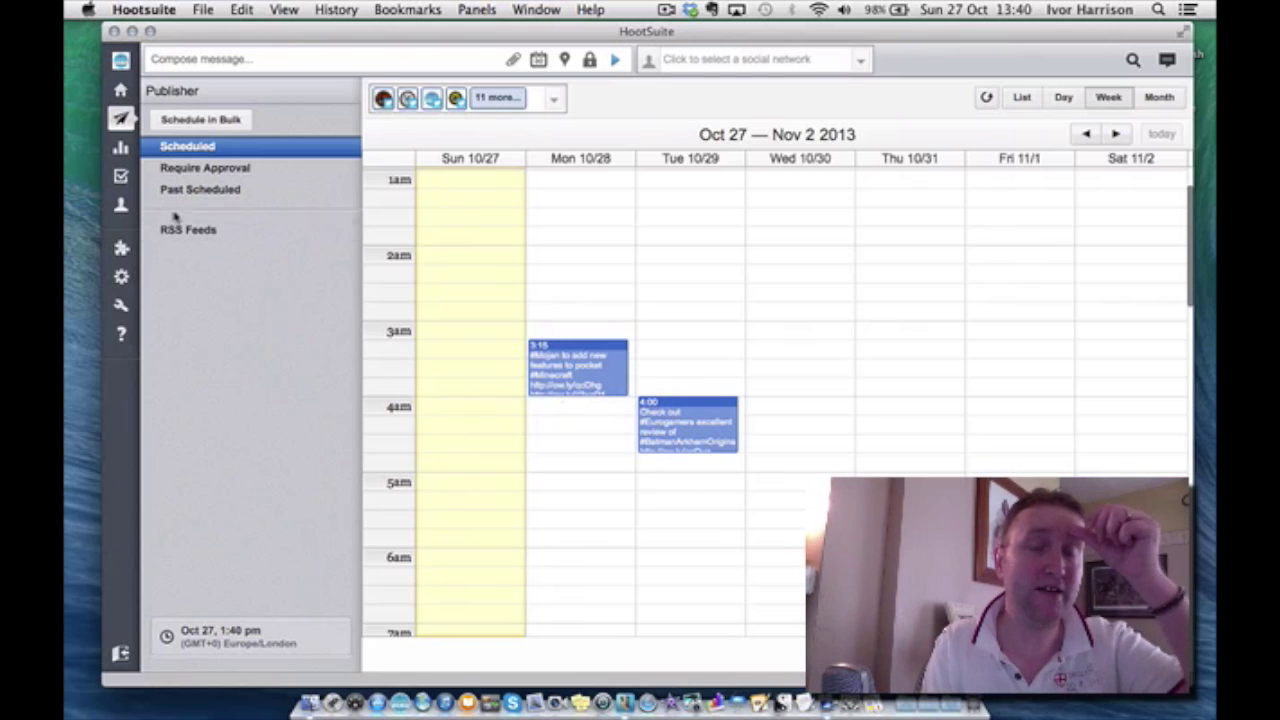
{"action": "mouse_move", "coordinate": [121, 155]}
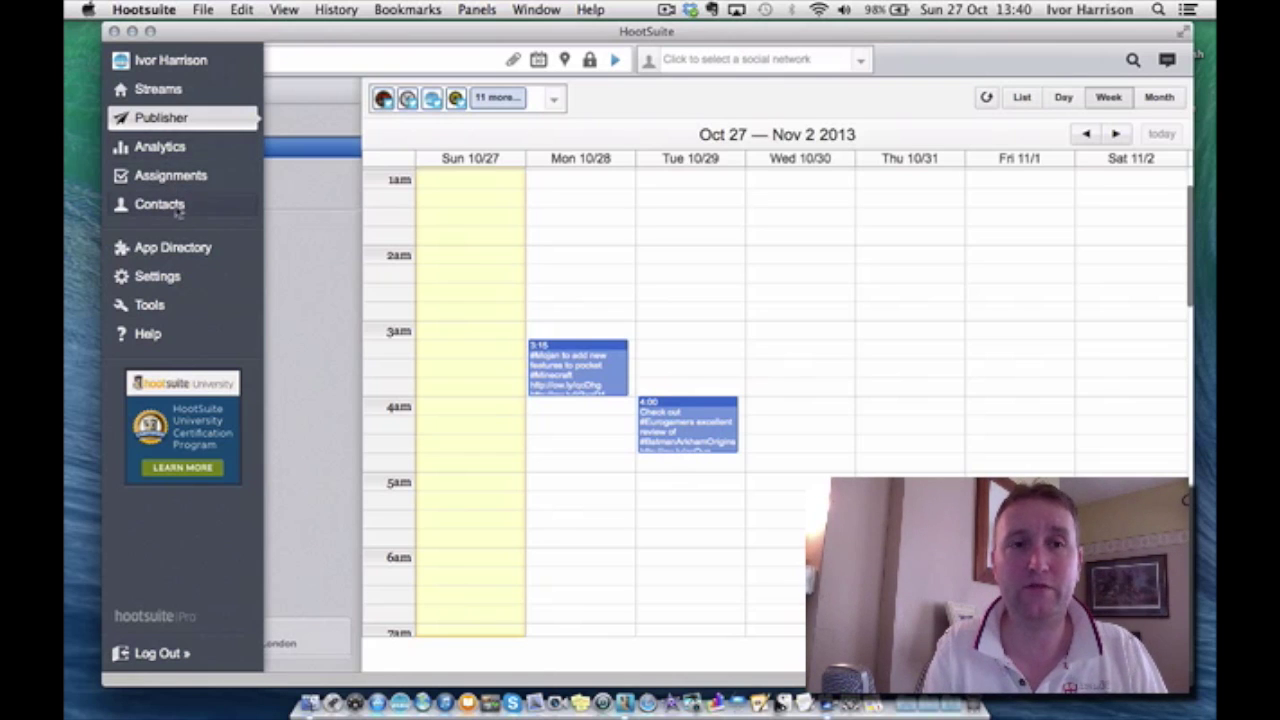
{"action": "mouse_move", "coordinate": [180, 288]}
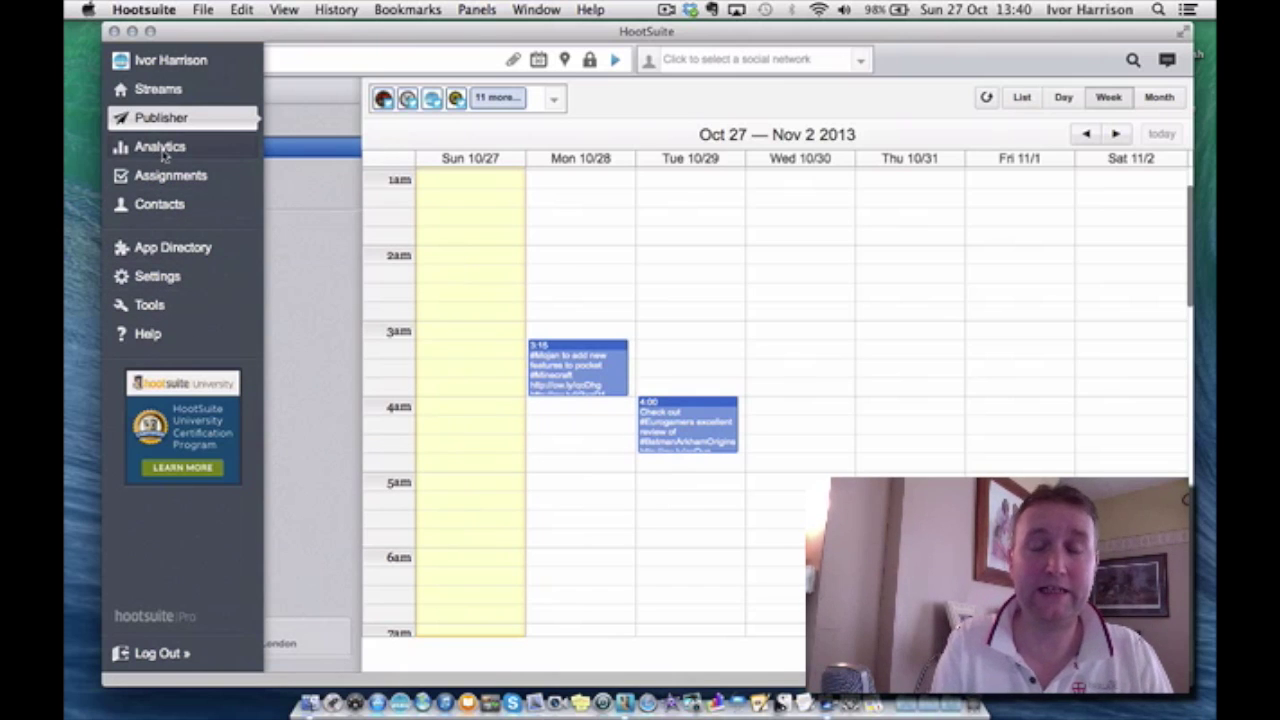
{"action": "left_click", "coordinate": [398, 97]}
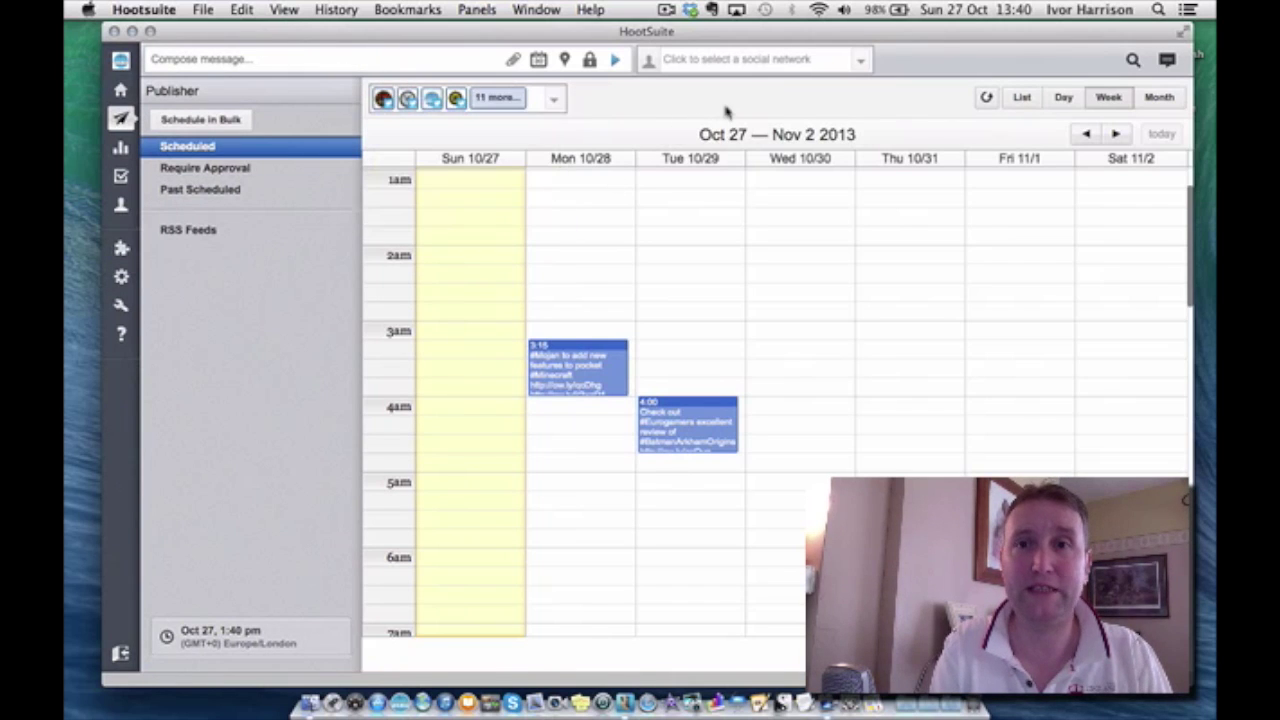